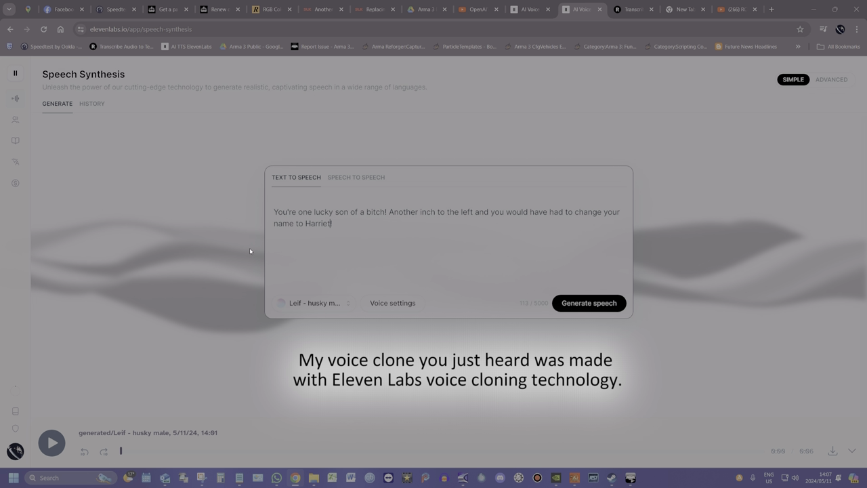
Step: Change the voice to Carter's Edge and generate speech from the existing Harriet line
{"action": "left_click_drag", "start_coordinate": [337, 223], "coordinate": [253, 210]}
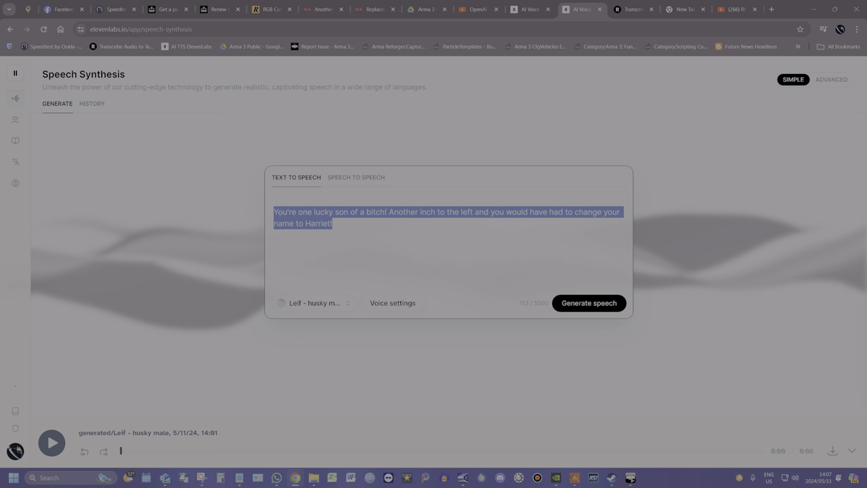
{"action": "left_click", "coordinate": [337, 225]}
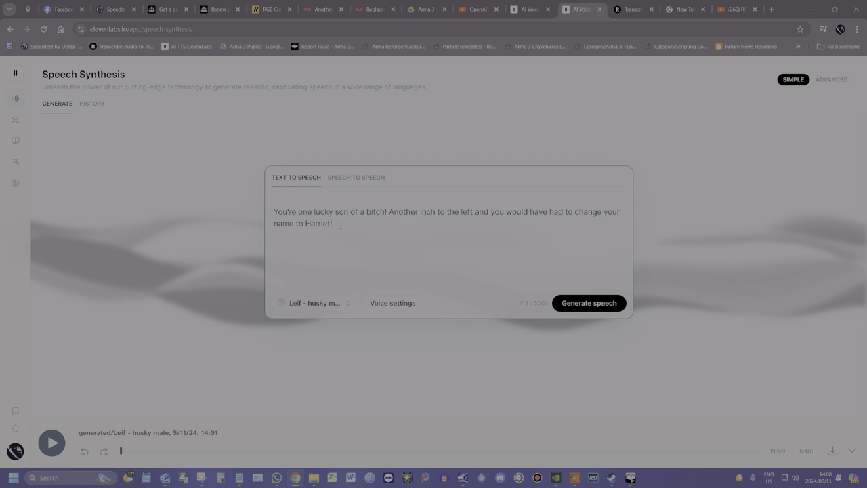
{"action": "left_click", "coordinate": [347, 305]}
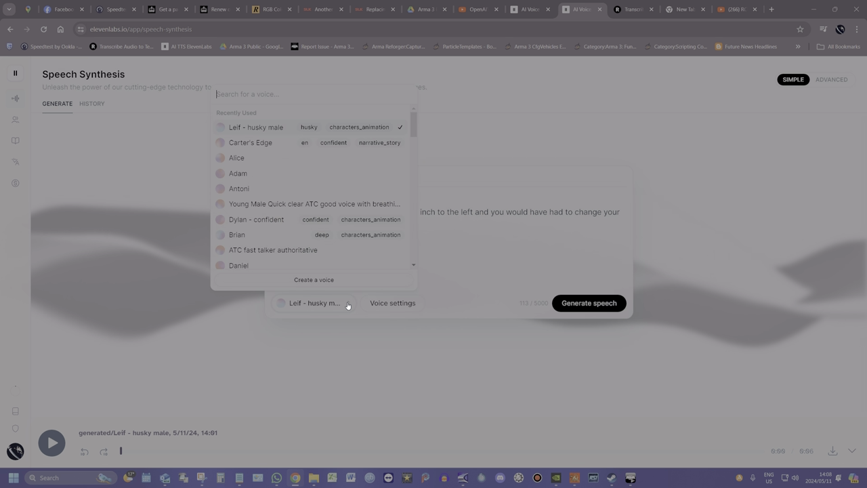
{"action": "left_click", "coordinate": [250, 142]}
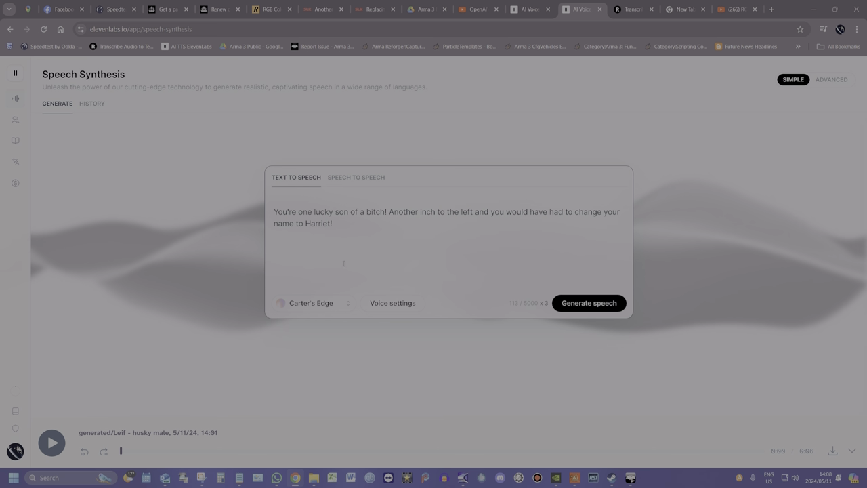
{"action": "key", "text": "ctrl+Return"}
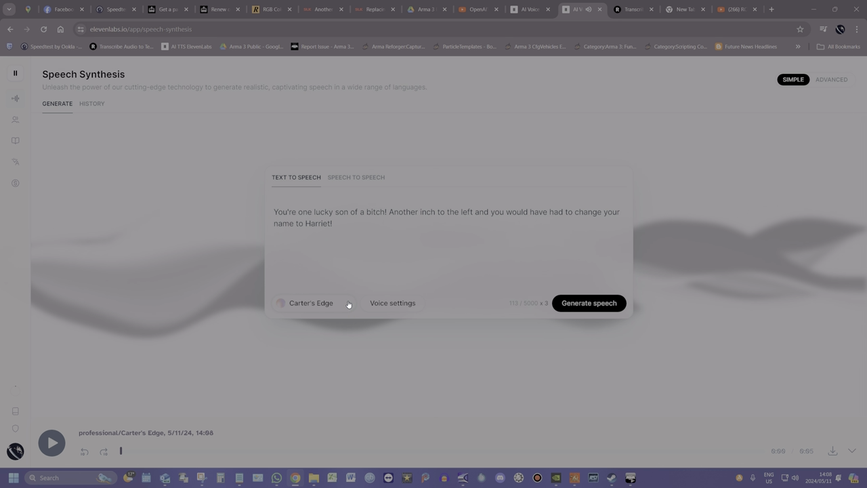
Step: Review the voice settings, including stability, similarity, style exaggeration and the languages supported by the Eleven Multilingual v2 model
{"action": "left_click", "coordinate": [396, 303]}
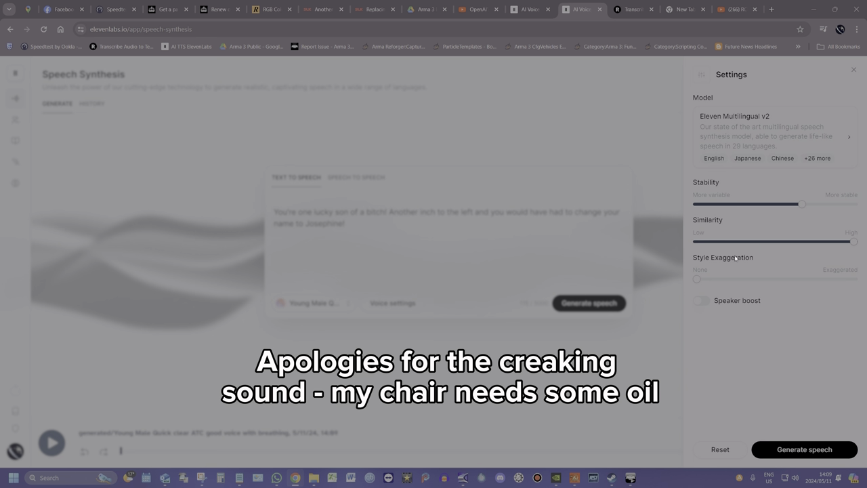
{"action": "left_click_drag", "start_coordinate": [696, 280], "coordinate": [675, 280]}
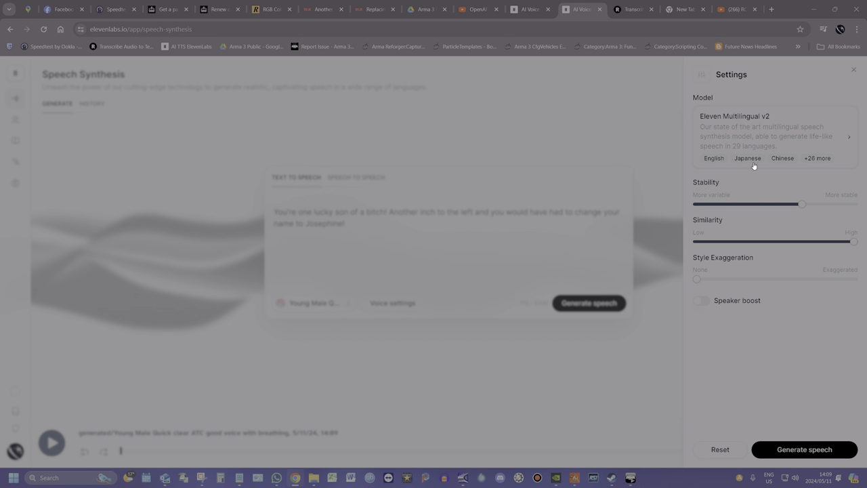
{"action": "mouse_move", "coordinate": [812, 162]}
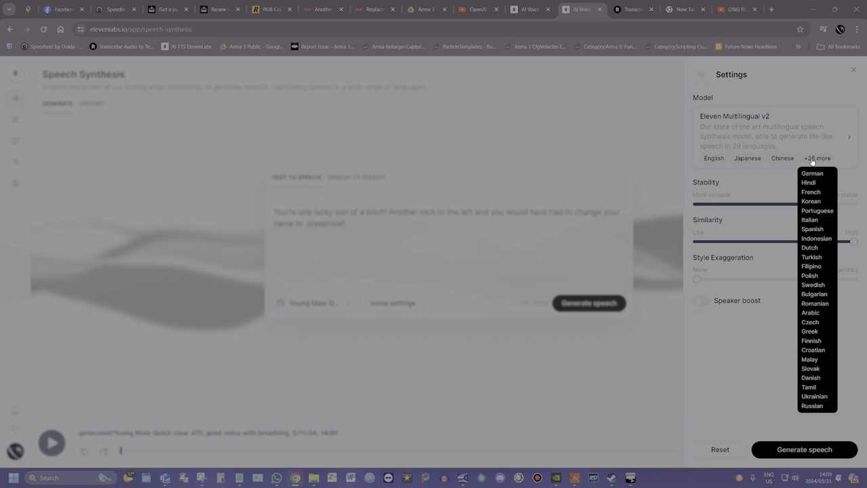
{"action": "left_click", "coordinate": [361, 255]}
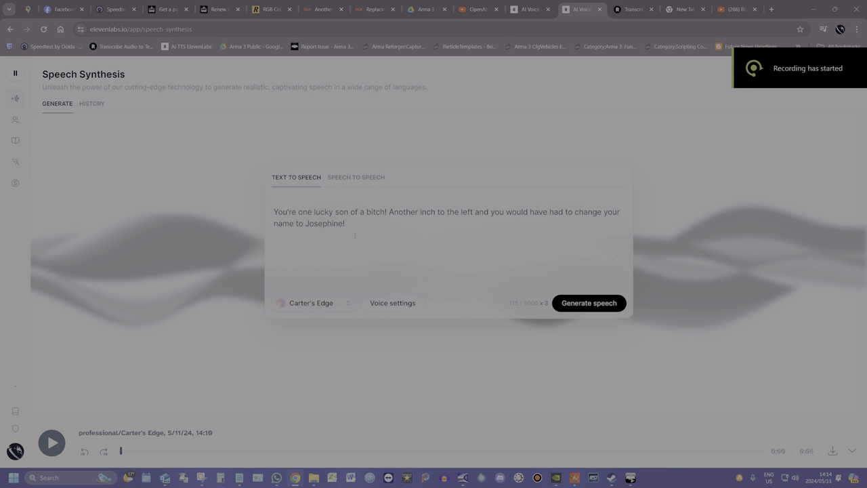
Step: Replace the script with launch clearance, radar contact 30 degrees North West and the 12-hour Altis forecast of 10–15 knot southerly winds, and generate speech
{"action": "left_click_drag", "start_coordinate": [358, 224], "coordinate": [251, 212]}
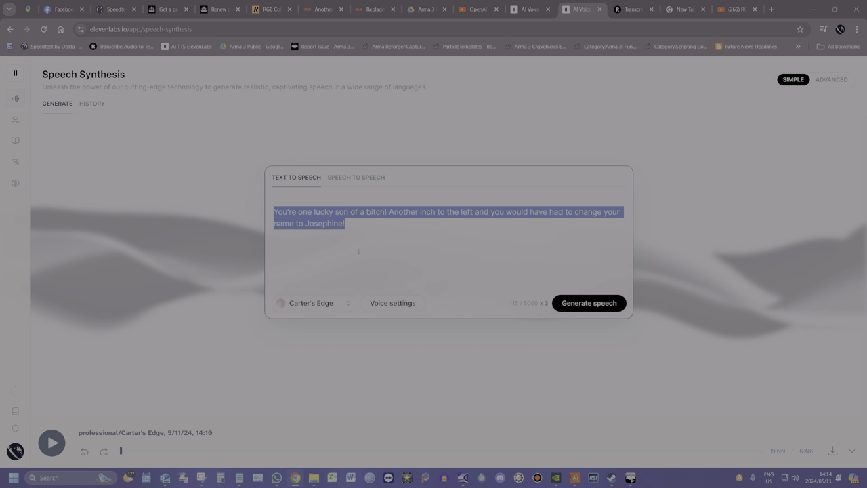
{"action": "left_click", "coordinate": [350, 224]}
{"action": "left_click_drag", "start_coordinate": [350, 225], "coordinate": [243, 206]}
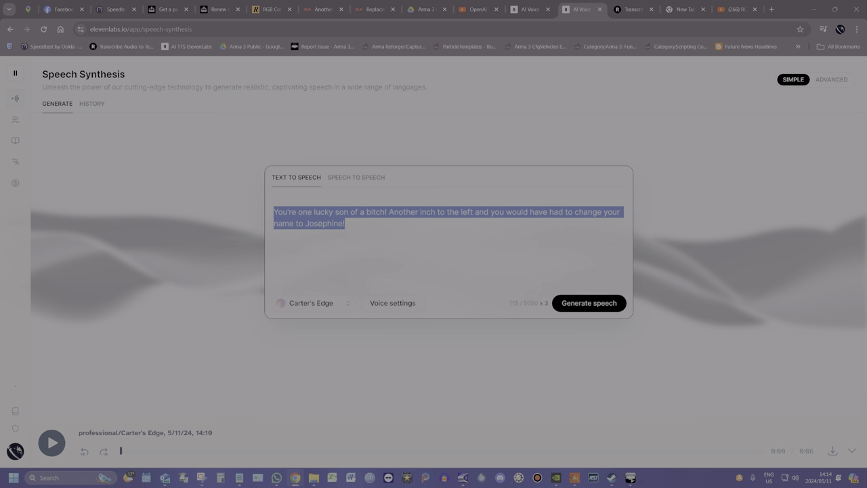
{"action": "type", "text": "You are cleared to launch. Radar contact 30 degrees heading North West. Weather report for the Altis operational region for the next 12 hours, Partly cloudy, Southerly 10 knot winds - gusting up to 15 knots. So expect some turbulence. Have a good day!"}
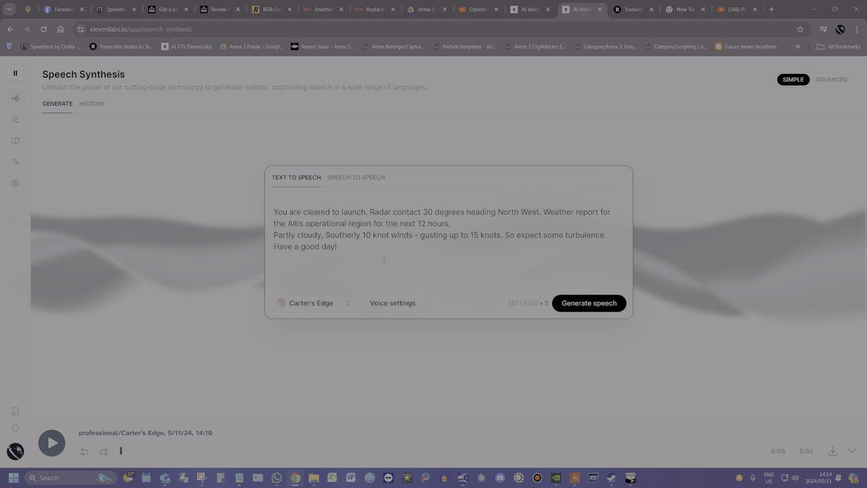
{"action": "key", "text": "ctrl+a"}
{"action": "type", "text": "You are cleared to launch. Radar contact 30 degrees heading North West. Weather report for the Altis operational region for the next 12 hours, partly cloudy, Southerly 10 knot winds - gusting up to 15 knots. So expect some turbulence. Have a good day!"}
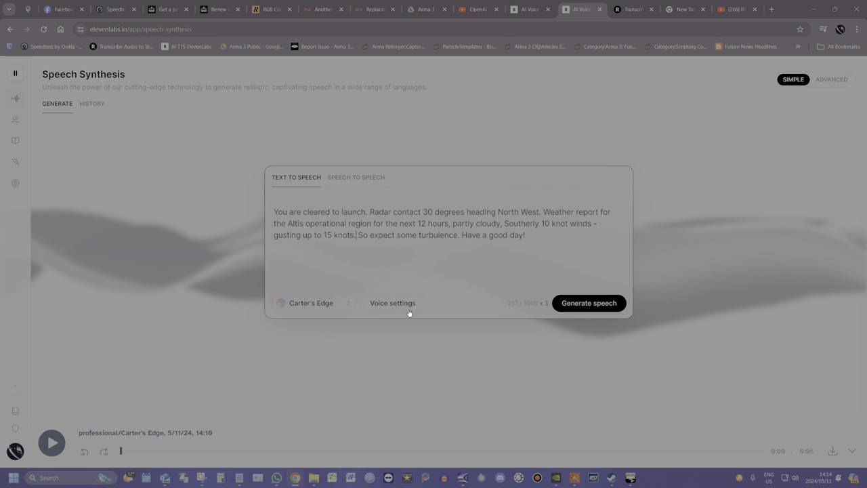
{"action": "left_click", "coordinate": [572, 306]}
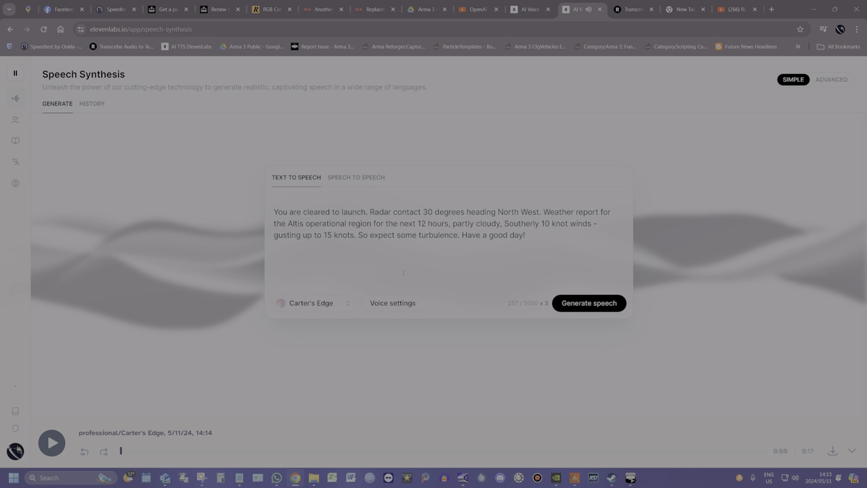
Step: Generate the report with the Young Male Quick clear ATC voice, and respell Altis as Altus in the script
{"action": "left_click", "coordinate": [341, 306]}
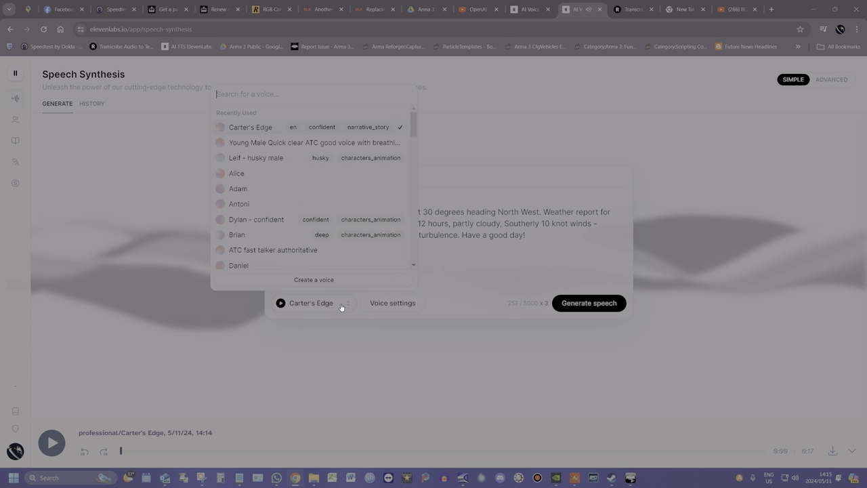
{"action": "left_click", "coordinate": [258, 143]}
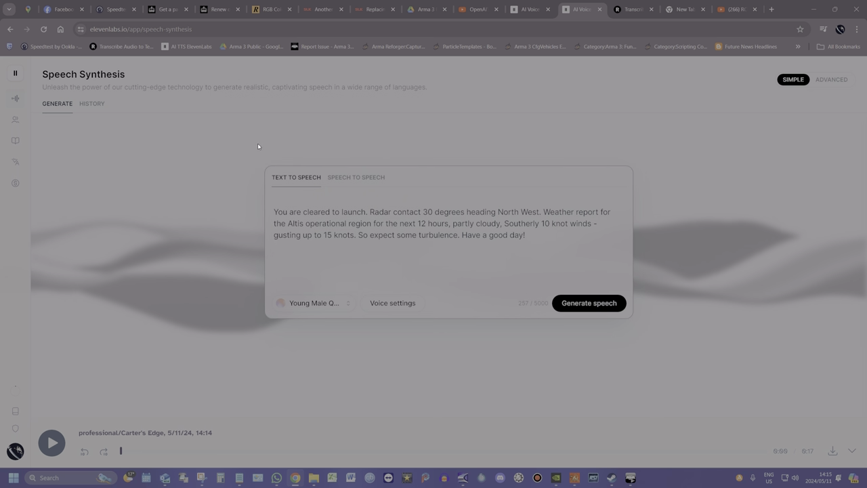
{"action": "left_click", "coordinate": [577, 311]}
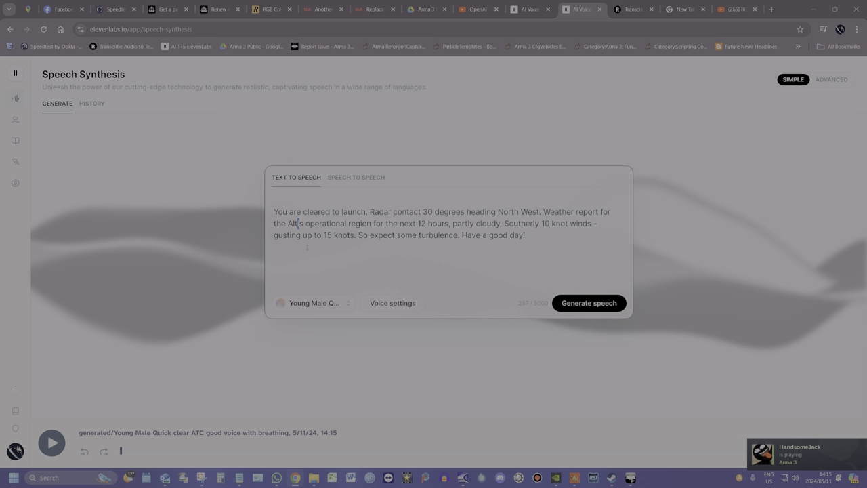
{"action": "key", "text": "BackSpace"}
{"action": "type", "text": "u"}
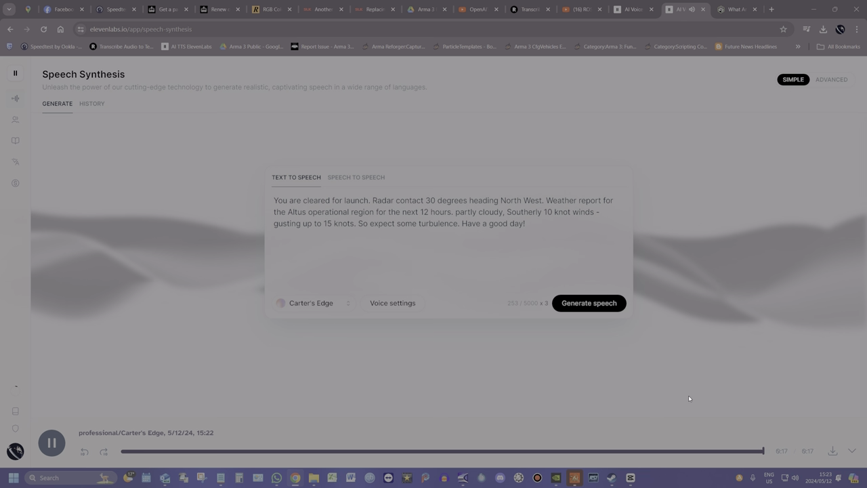
Step: Download the generated Carter's Edge speech and show the newest MP3 in its folder
{"action": "left_click", "coordinate": [833, 452]}
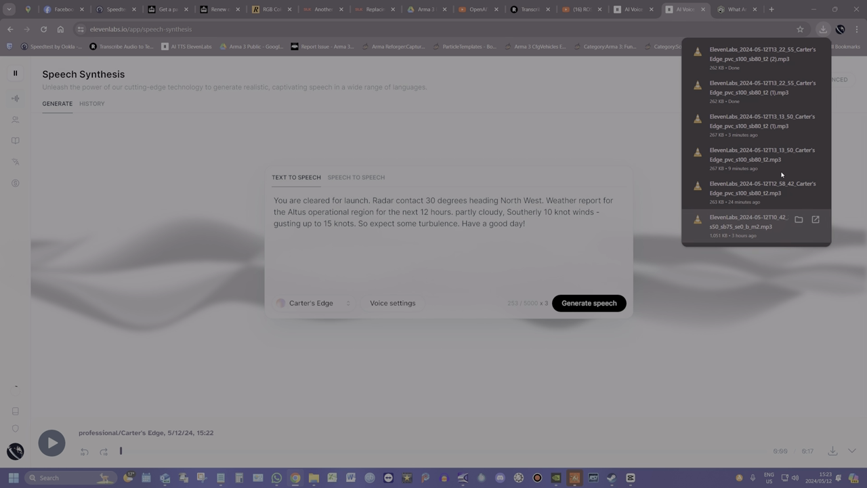
{"action": "right_click", "coordinate": [741, 60]}
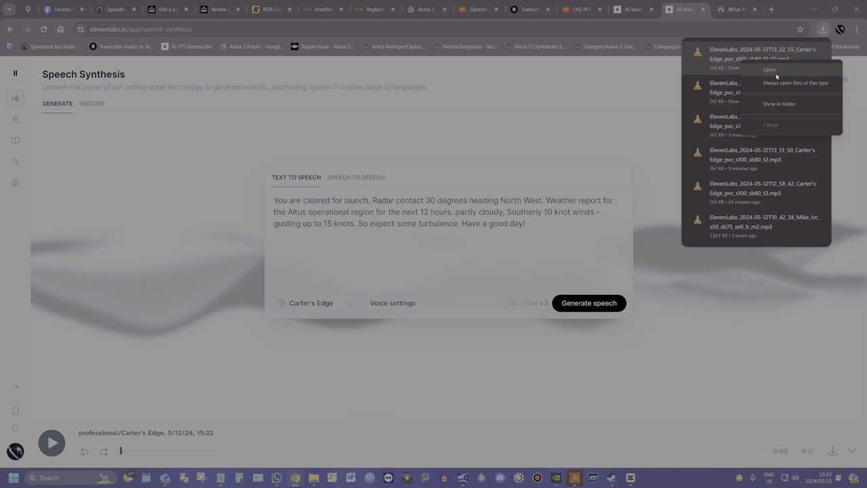
{"action": "left_click", "coordinate": [778, 104]}
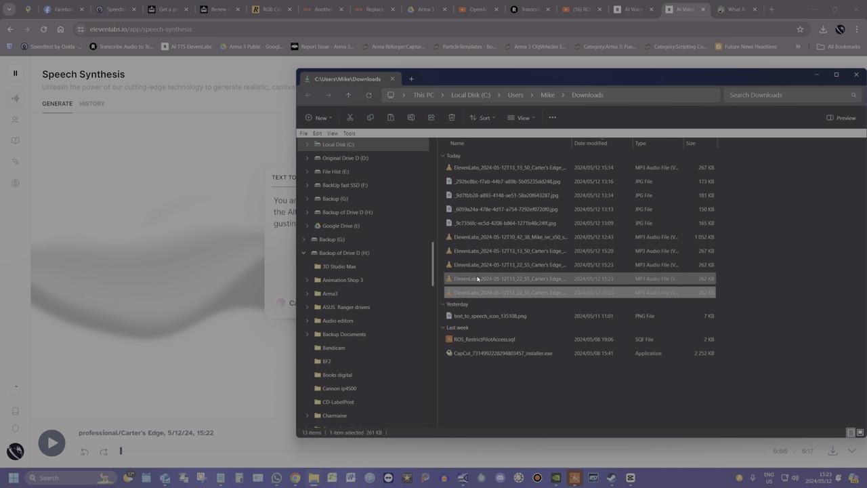
Step: Open the ElevenLabs 13_13_50 Carter's Edge MP3 from Downloads in Cool Edit Pro and play it
{"action": "left_click", "coordinate": [482, 171]}
{"action": "left_click_drag", "start_coordinate": [480, 171], "coordinate": [227, 305]}
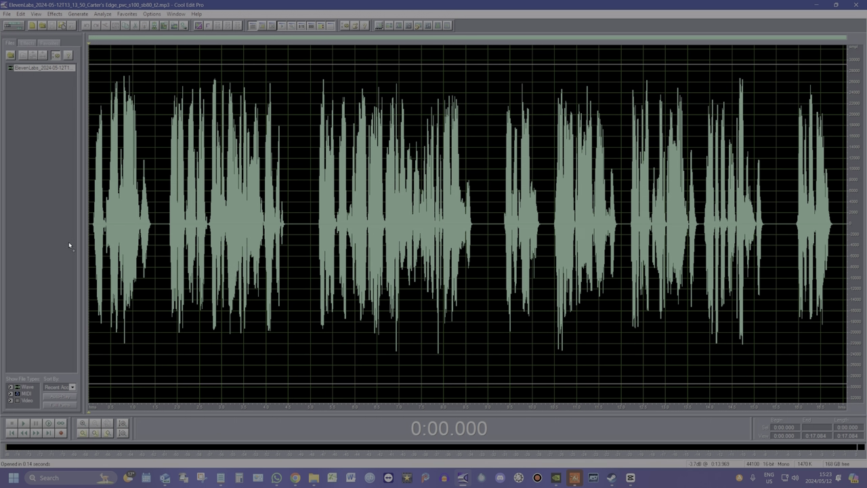
{"action": "key", "text": "space"}
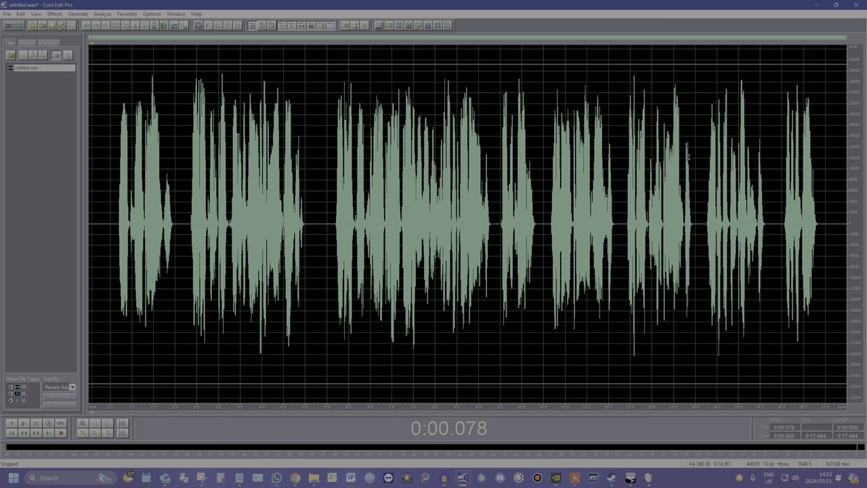
Step: Generate one second of silence at the start of the untitled.wav speech and another second at its end
{"action": "left_click", "coordinate": [77, 14]}
{"action": "left_click", "coordinate": [86, 23]}
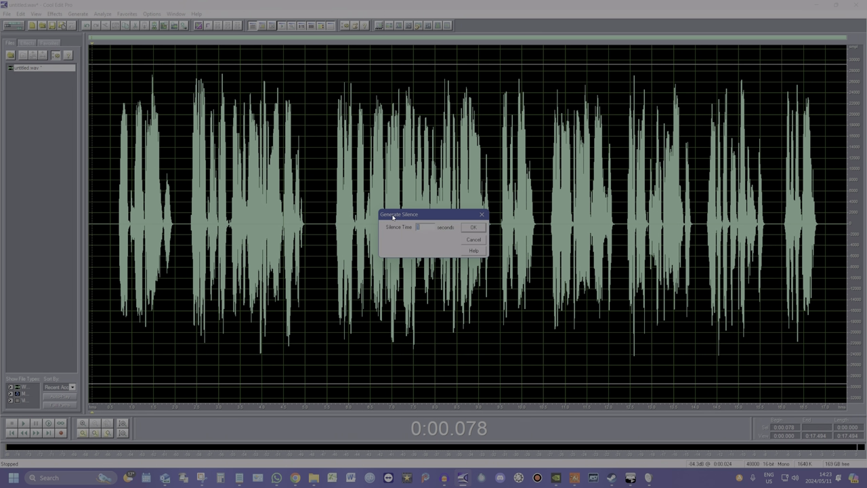
{"action": "left_click", "coordinate": [470, 232]}
{"action": "left_click", "coordinate": [844, 227]}
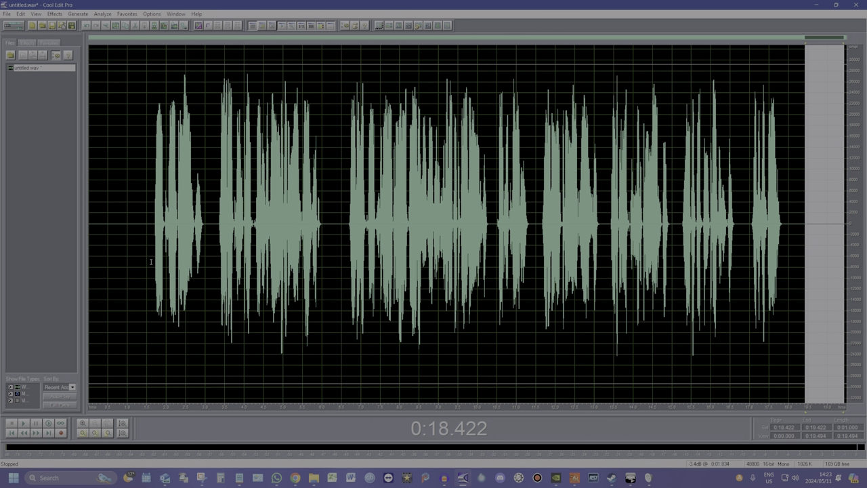
Step: Repeat the one-second silence insertion near the start and at the end of the speech for longer lead-in and lead-out
{"action": "left_click", "coordinate": [123, 256]}
{"action": "left_click", "coordinate": [116, 261]}
{"action": "key", "text": "F2"}
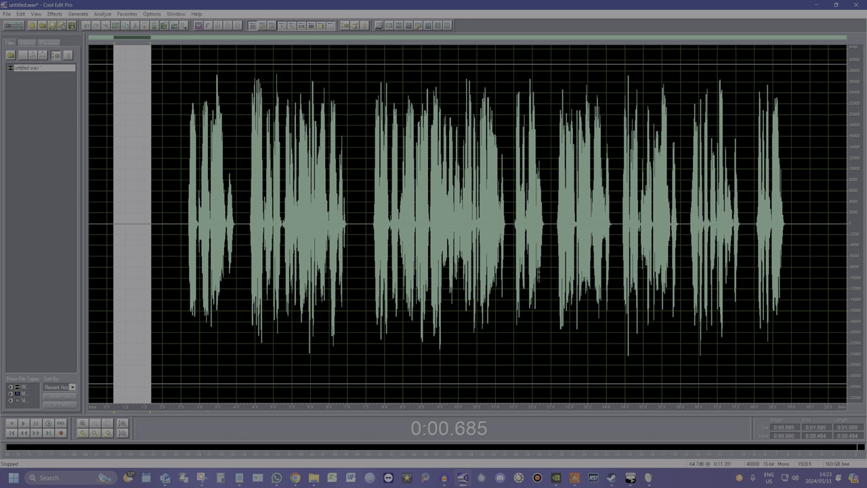
{"action": "left_click", "coordinate": [807, 215]}
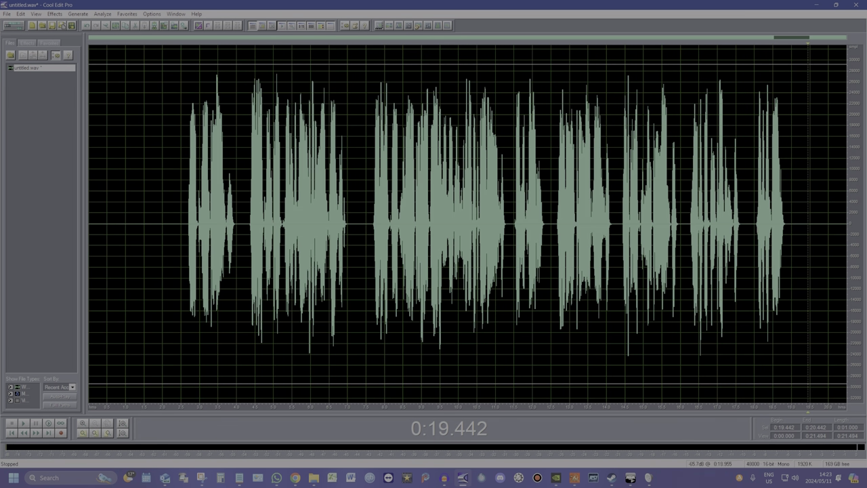
{"action": "key", "text": "F2"}
{"action": "left_click", "coordinate": [140, 246]}
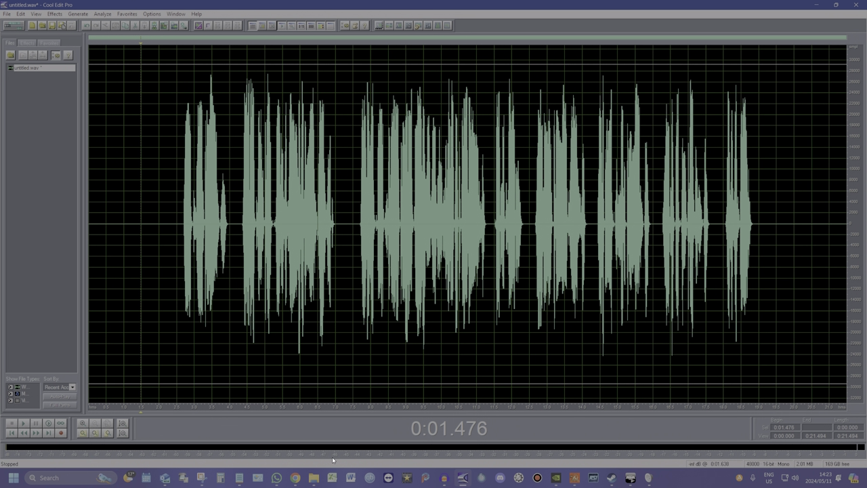
Step: Bring radio hiss long.wav from File Explorer into Cool Edit Pro alongside the speech file
{"action": "mouse_move", "coordinate": [315, 477]}
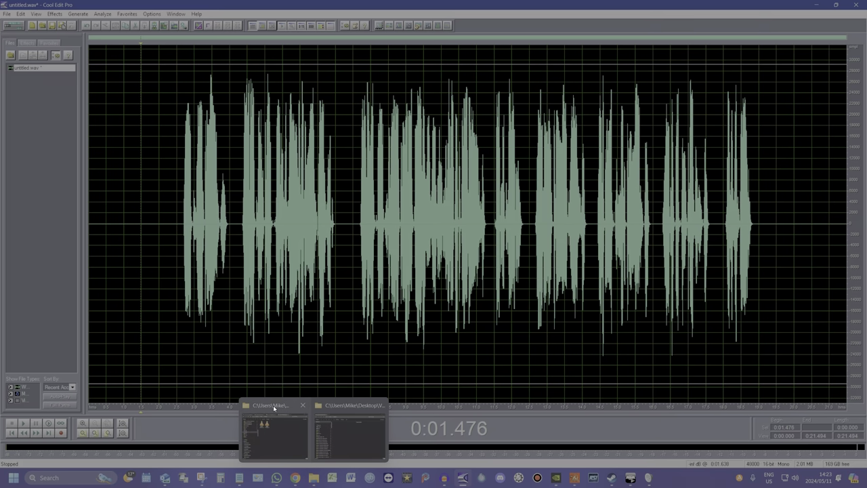
{"action": "left_click", "coordinate": [349, 433]}
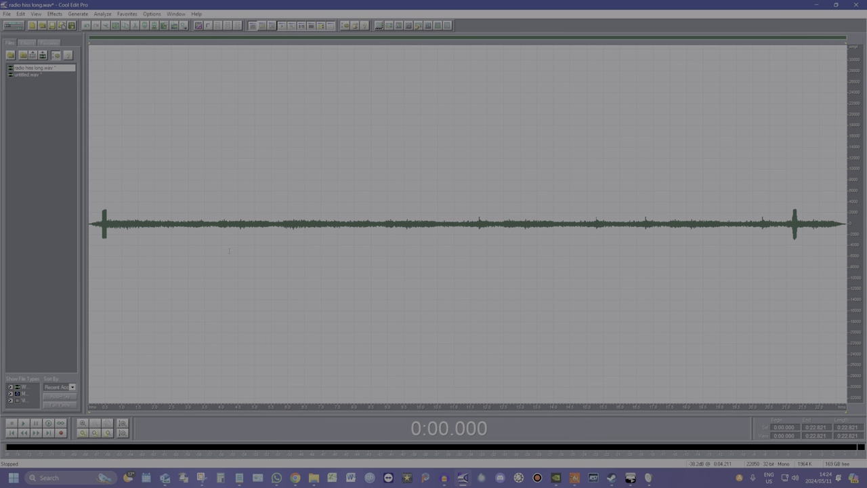
Step: Mix-paste the radio hiss from Clipboard 1 over the untitled.wav speech from its start, using Overlap (Mix)
{"action": "left_click", "coordinate": [25, 75]}
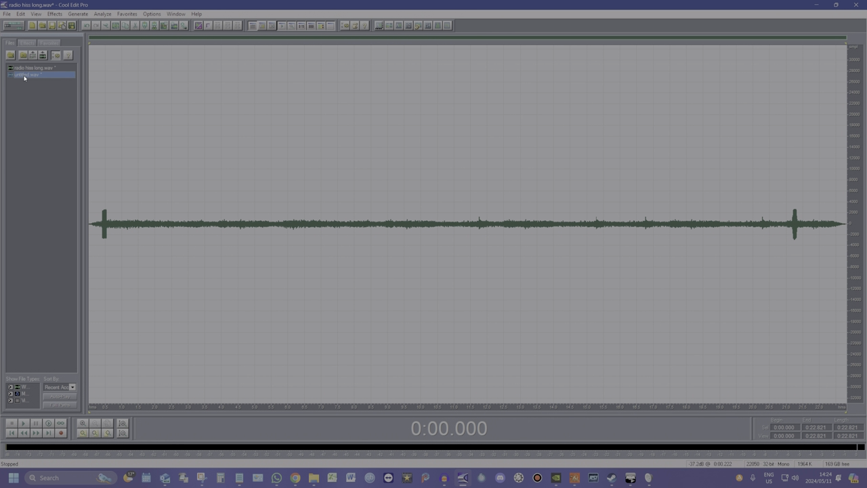
{"action": "left_click", "coordinate": [170, 234]}
{"action": "right_click", "coordinate": [158, 239]}
{"action": "left_click", "coordinate": [92, 227]}
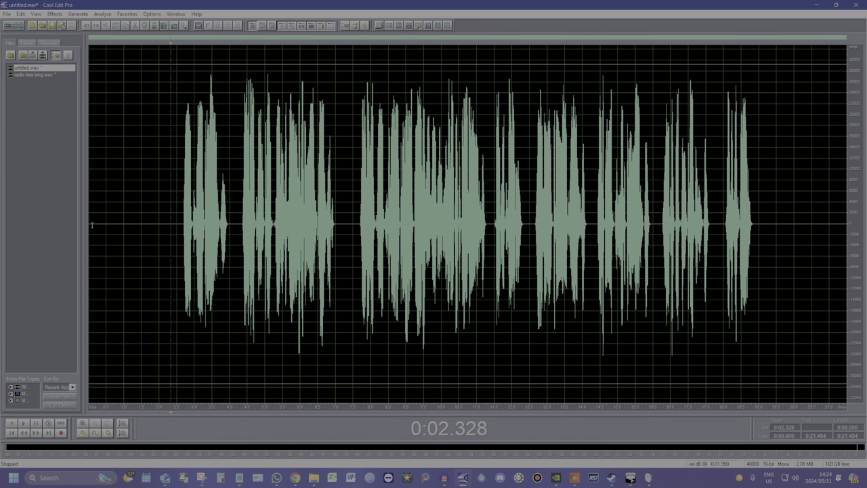
{"action": "left_click", "coordinate": [92, 227]}
{"action": "right_click", "coordinate": [97, 224]}
{"action": "left_click", "coordinate": [140, 302]}
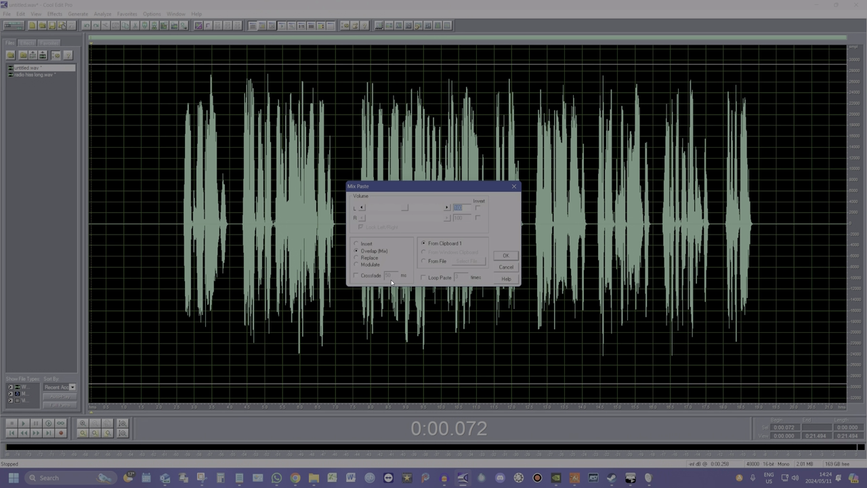
{"action": "left_click", "coordinate": [499, 257]}
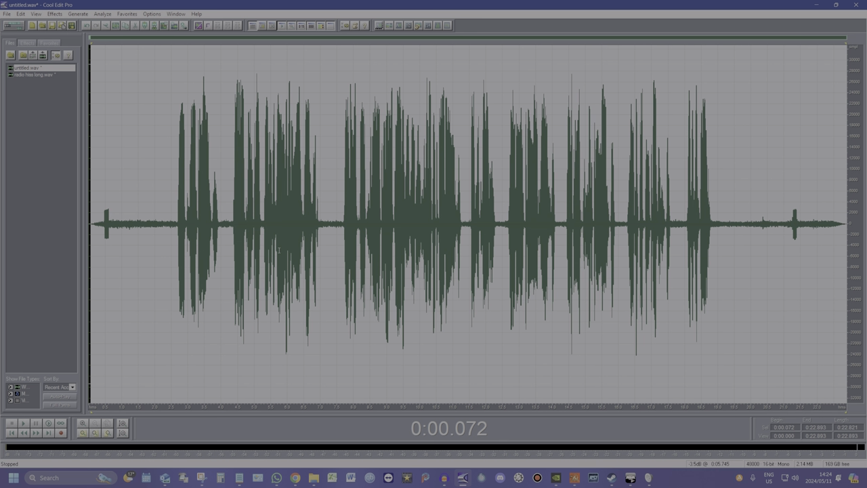
{"action": "left_click", "coordinate": [116, 297]}
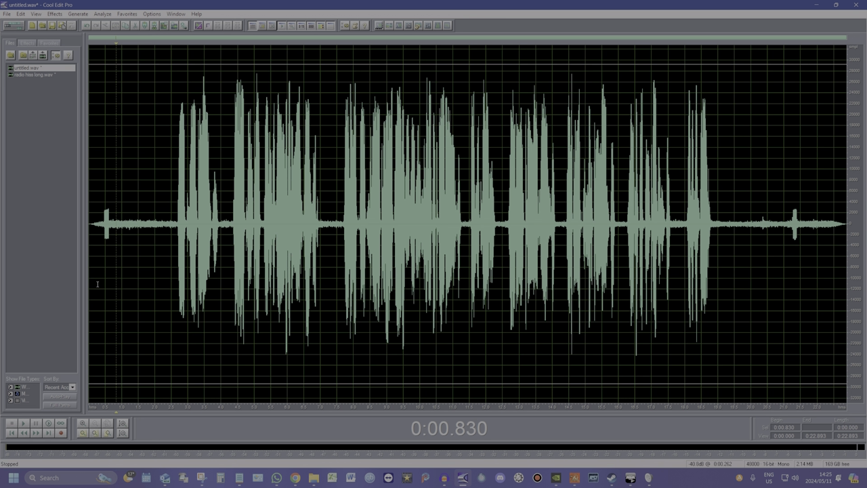
Step: Play the mixed clip from its start to hear the radio hiss under the speech
{"action": "left_click", "coordinate": [99, 286]}
{"action": "left_click", "coordinate": [178, 254]}
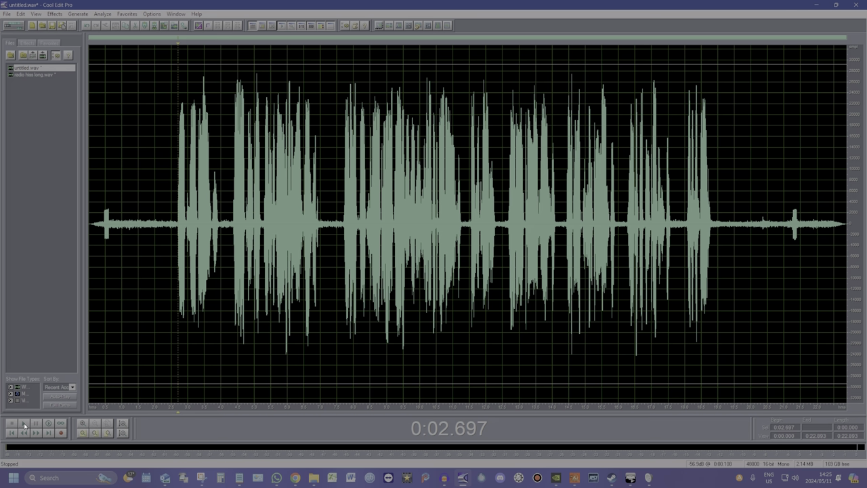
{"action": "left_click", "coordinate": [24, 422]}
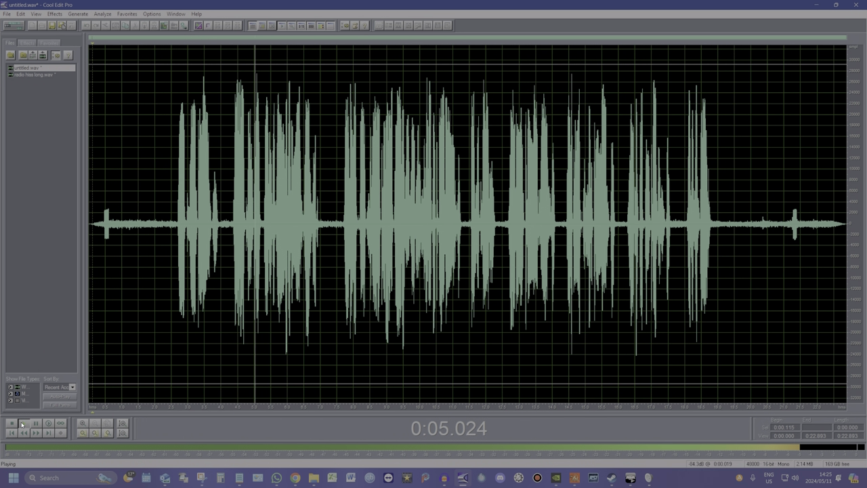
{"action": "left_click", "coordinate": [93, 311]}
Step: Undo the hiss mix and run the FFT Filter on the whole speech with the Telephone - Voice Mail preset
{"action": "key", "text": "shift+End"}
{"action": "key", "text": "ctrl+a"}
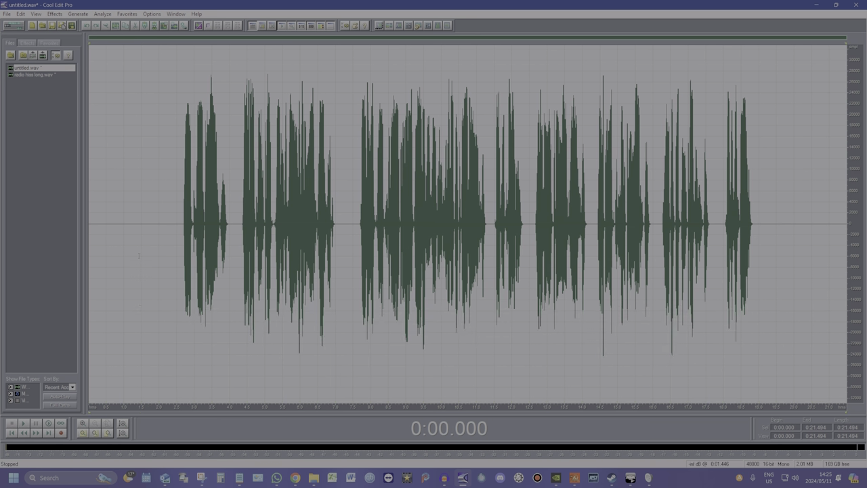
{"action": "left_click", "coordinate": [27, 42]}
{"action": "left_click", "coordinate": [10, 85]}
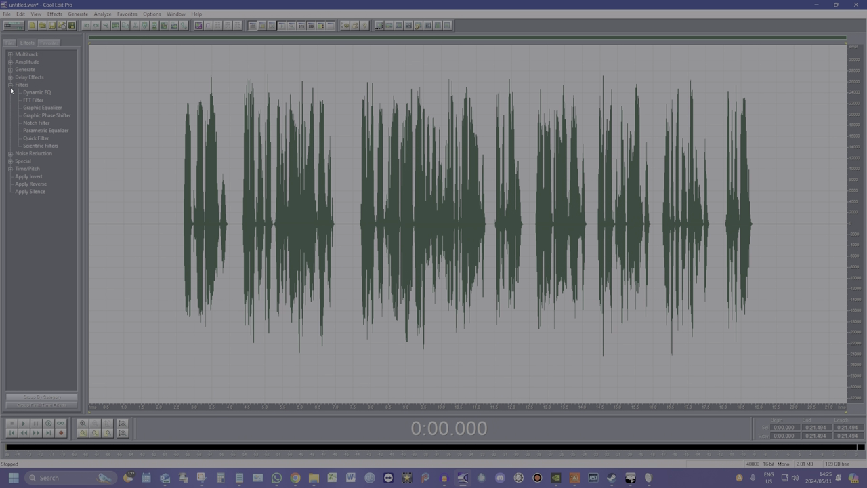
{"action": "left_click", "coordinate": [27, 100]}
{"action": "double_click", "coordinate": [27, 100]}
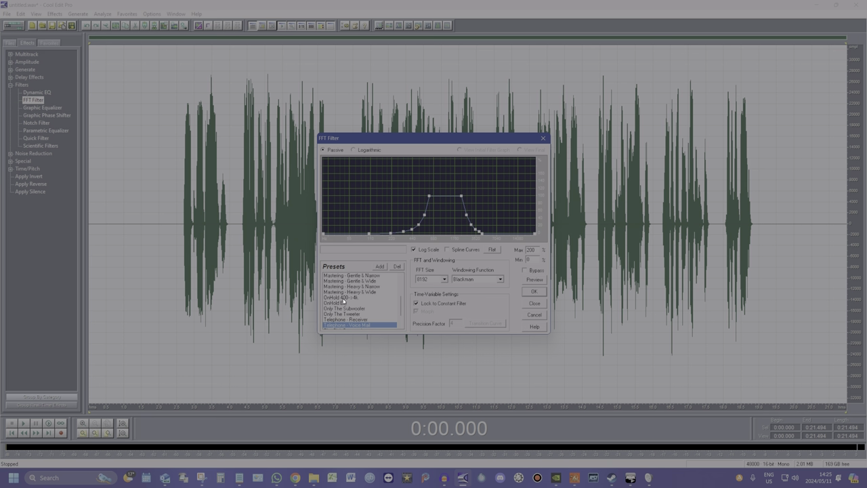
{"action": "scroll", "coordinate": [355, 320], "scroll_direction": "down", "scroll_amount": 1}
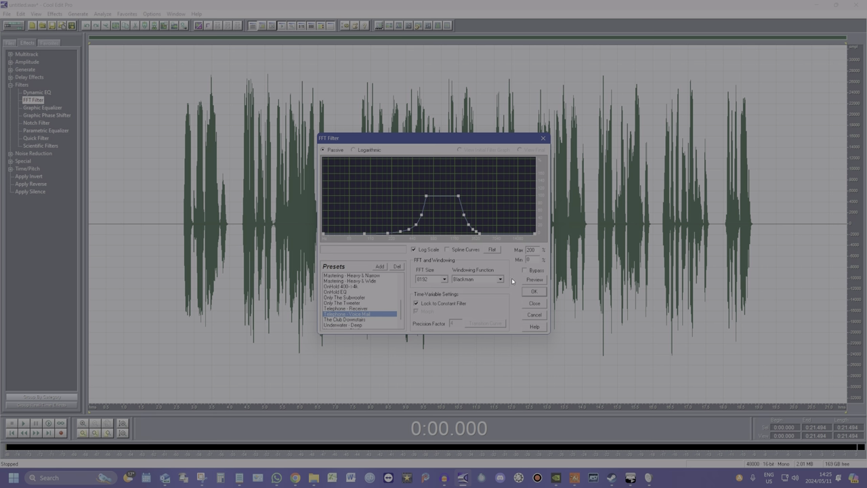
{"action": "left_click", "coordinate": [534, 292]}
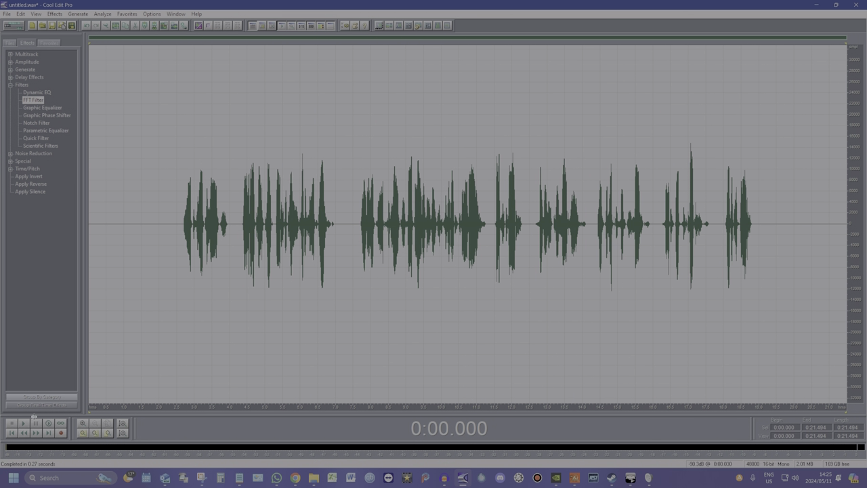
Step: Play the filtered speech from just before the first words, stopping after a few seconds
{"action": "left_click", "coordinate": [179, 319]}
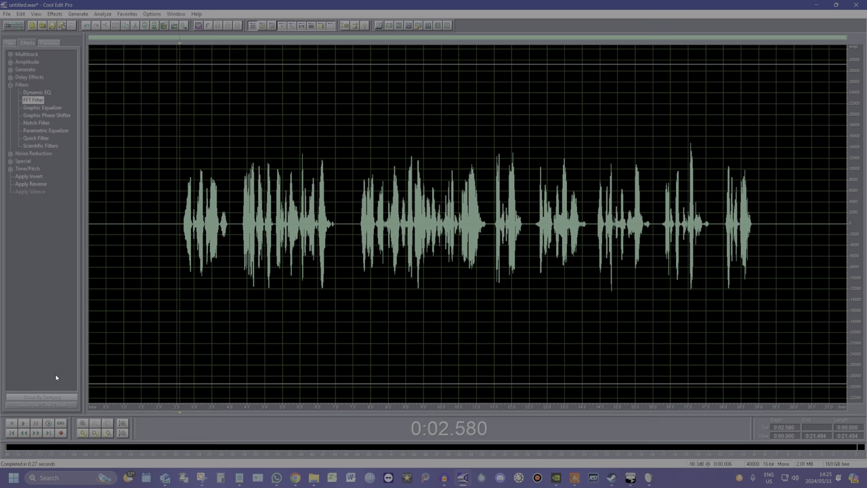
{"action": "left_click", "coordinate": [25, 421]}
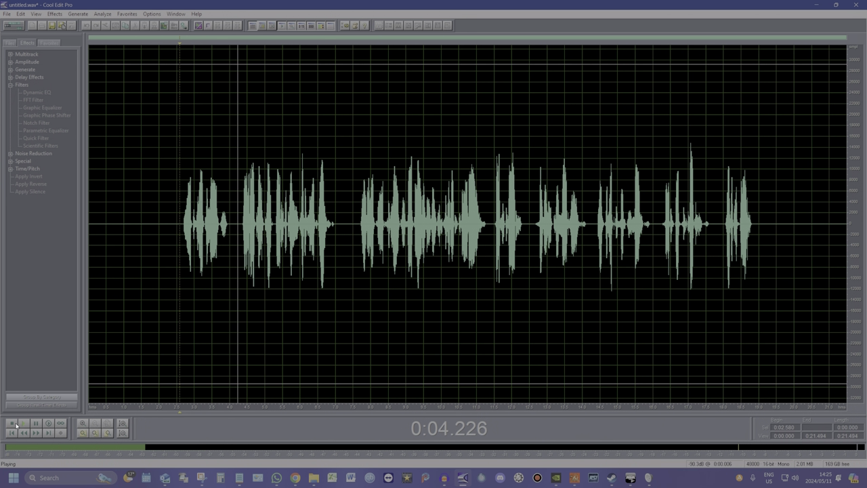
{"action": "left_click", "coordinate": [11, 422]}
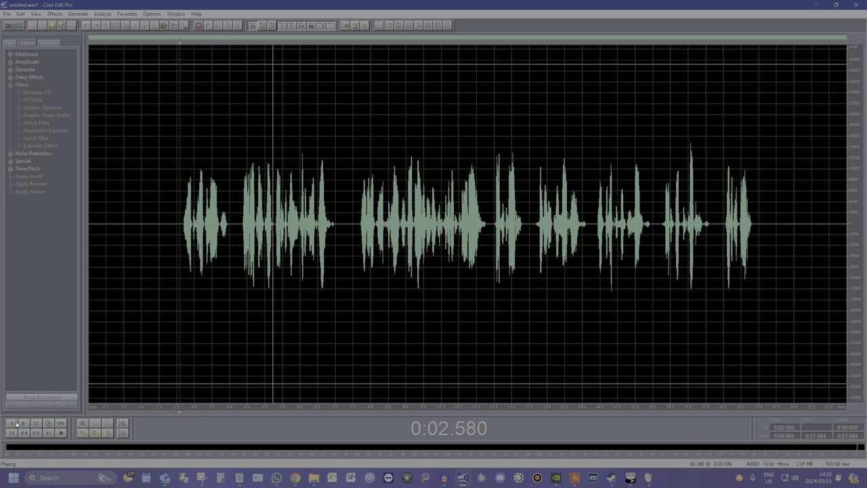
Step: Amplify the whole filtered speech repeatedly with the 3dB Boost preset and listen briefly to the louder speech
{"action": "double_click", "coordinate": [26, 64]}
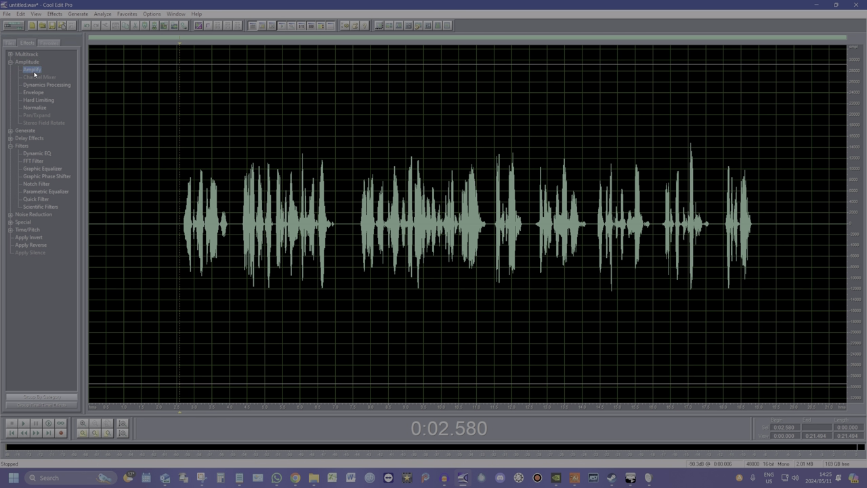
{"action": "double_click", "coordinate": [30, 70]}
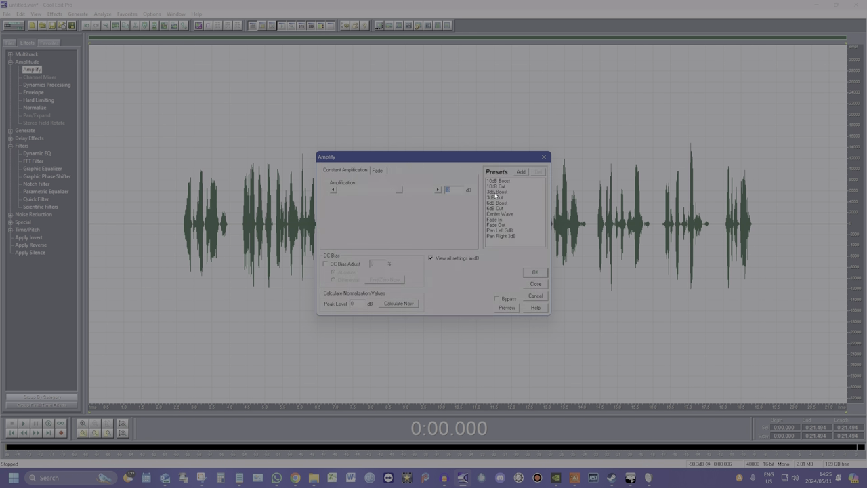
{"action": "left_click", "coordinate": [499, 193]}
{"action": "left_click", "coordinate": [535, 272]}
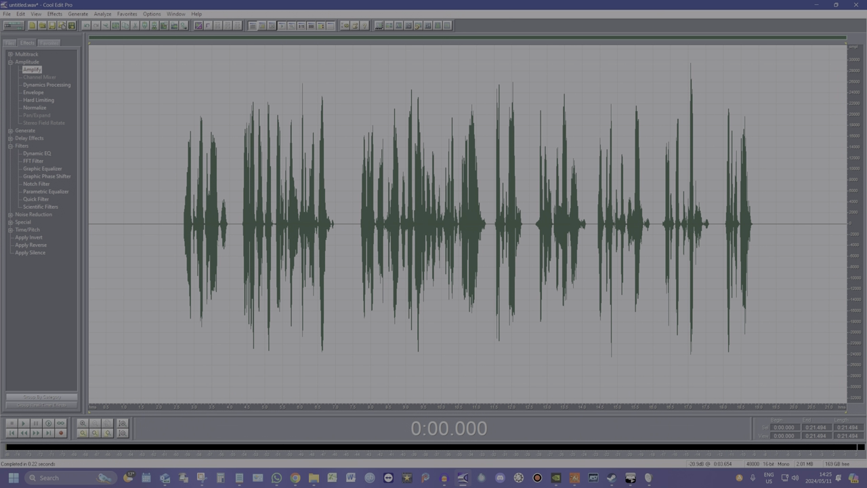
{"action": "key", "text": "F2"}
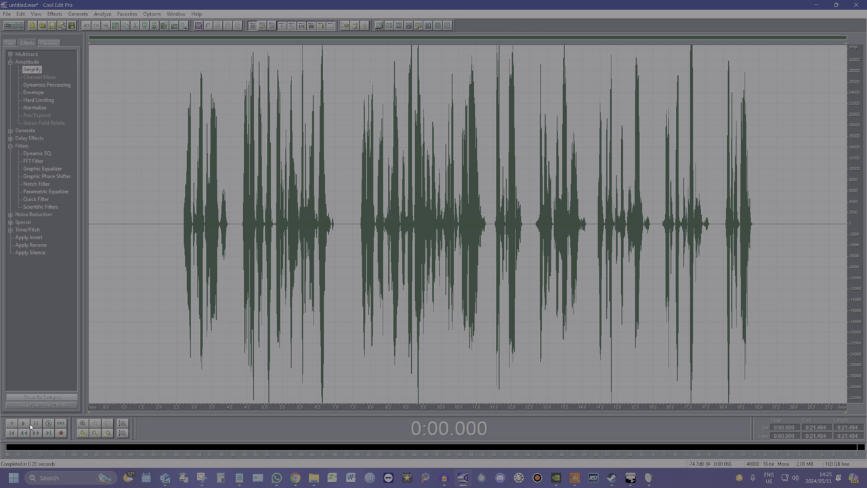
{"action": "left_click", "coordinate": [22, 423]}
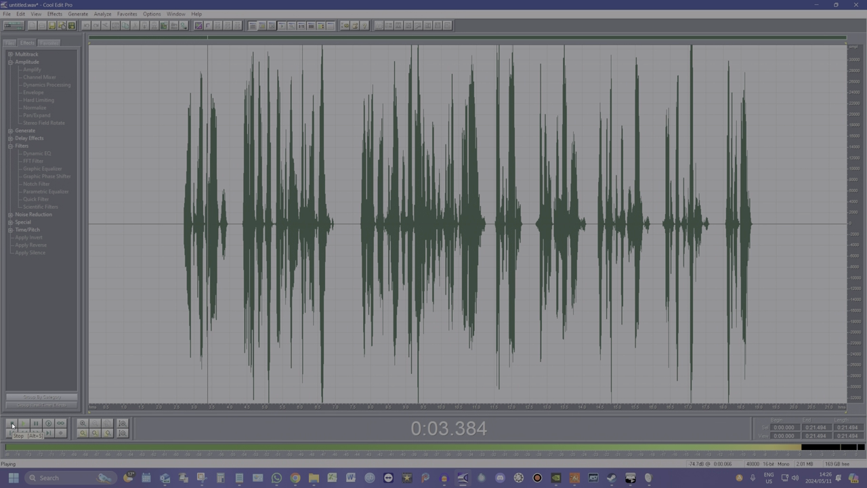
{"action": "left_click", "coordinate": [13, 425]}
Step: Mix the radio hiss over the amplified speech and cut about 1.1 s from the lead-in and 1.5 s from the lead-out
{"action": "left_click", "coordinate": [9, 42]}
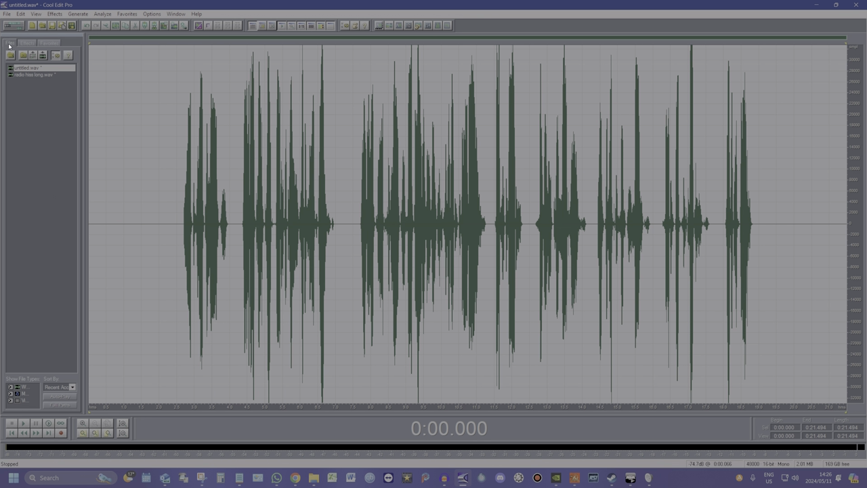
{"action": "left_click_drag", "start_coordinate": [32, 74], "coordinate": [230, 235]}
{"action": "left_click_drag", "start_coordinate": [133, 236], "coordinate": [170, 236]}
{"action": "key", "text": "Delete"}
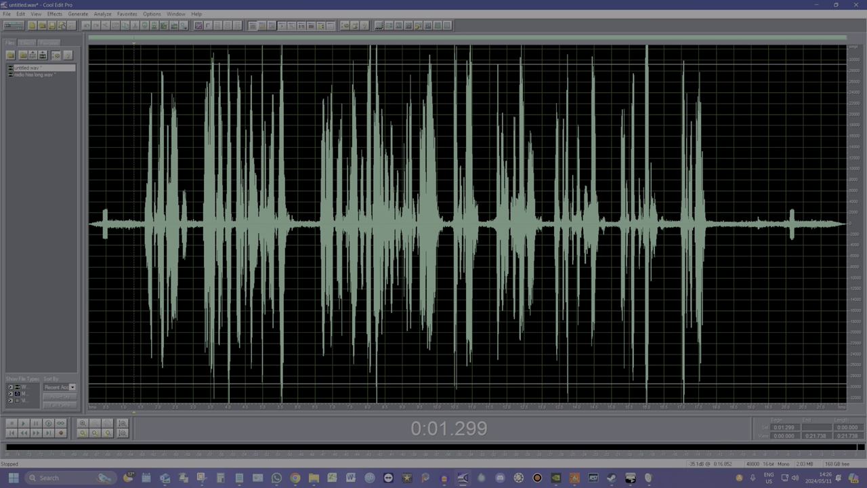
{"action": "left_click_drag", "start_coordinate": [716, 236], "coordinate": [768, 236]}
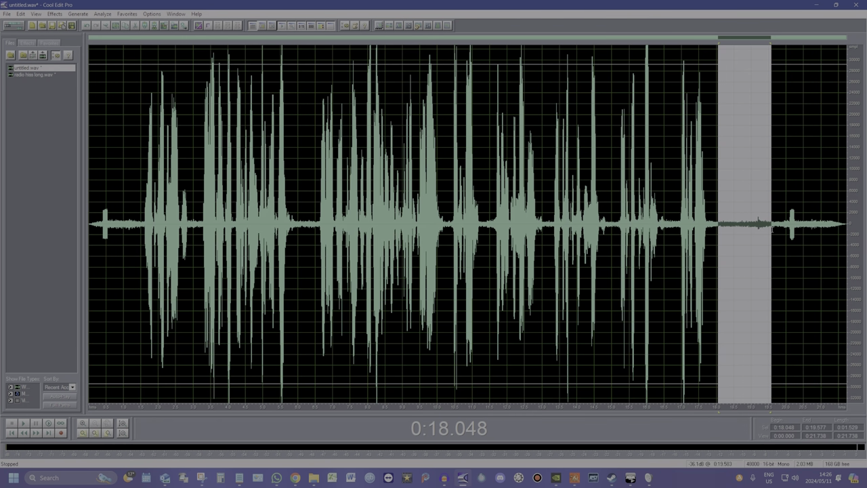
{"action": "key", "text": "Delete"}
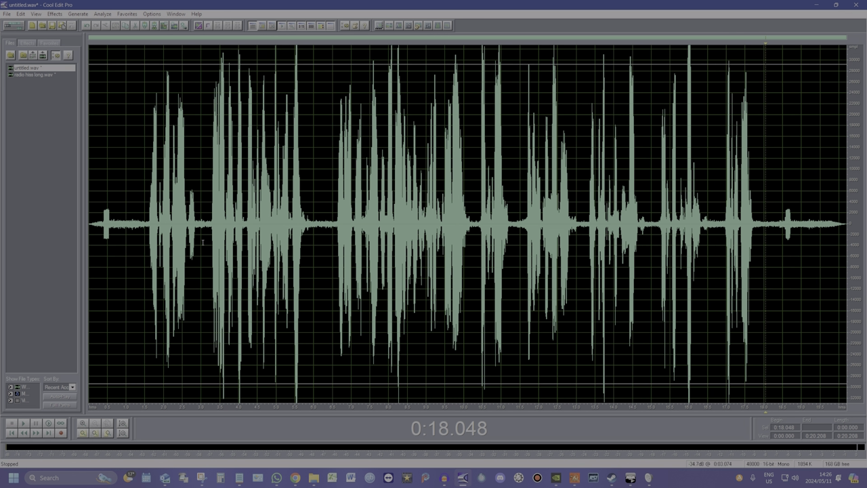
Step: Play the finished clip from its start and save it on the Desktop as ct.wav in Windows PCM format
{"action": "left_click", "coordinate": [89, 272]}
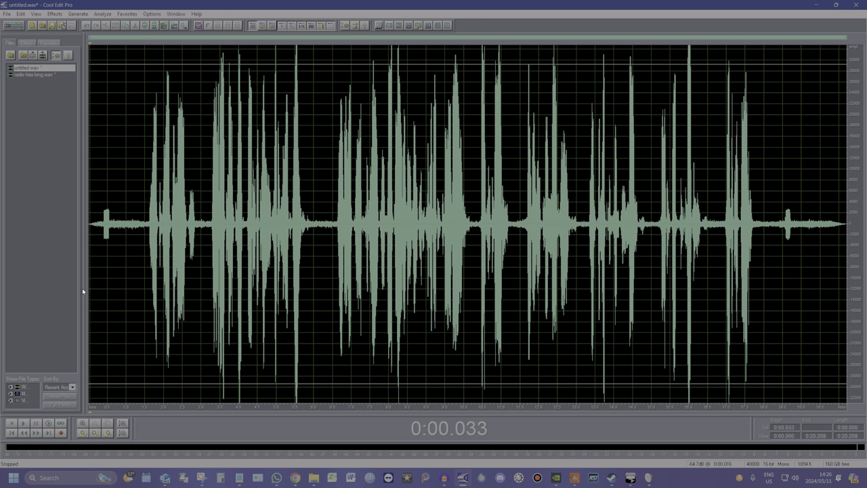
{"action": "left_click", "coordinate": [25, 424]}
{"action": "left_click", "coordinate": [6, 14]}
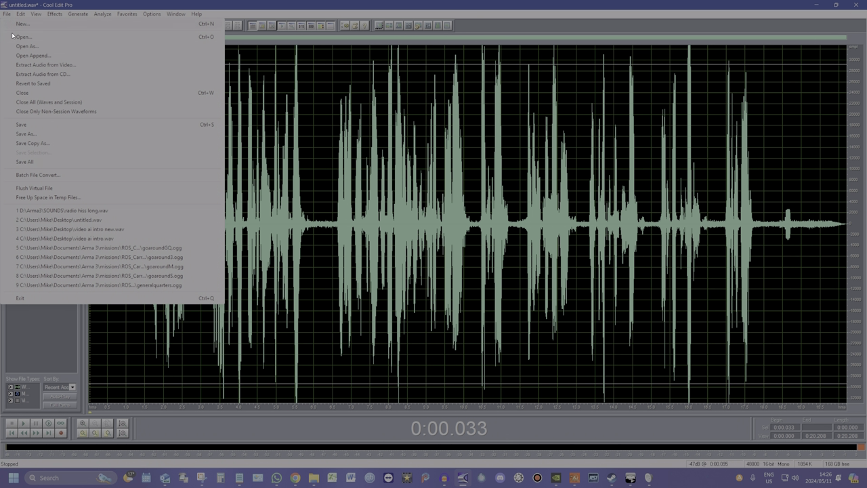
{"action": "left_click", "coordinate": [27, 133]}
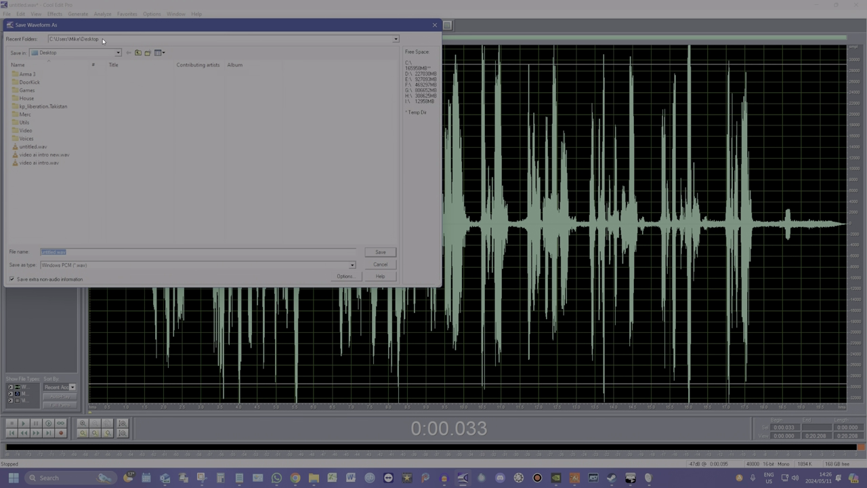
{"action": "left_click_drag", "start_coordinate": [97, 28], "coordinate": [219, 103]}
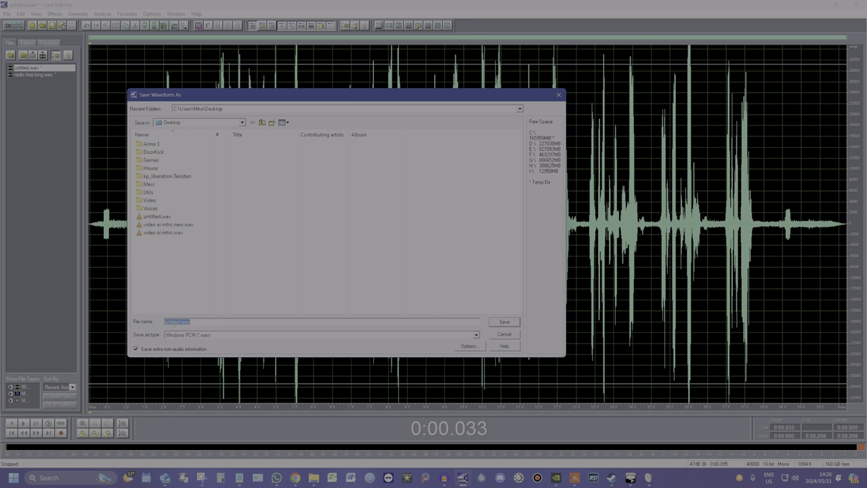
{"action": "left_click", "coordinate": [173, 322]}
{"action": "left_click_drag", "start_coordinate": [181, 322], "coordinate": [153, 324]}
{"action": "type", "text": "ct"}
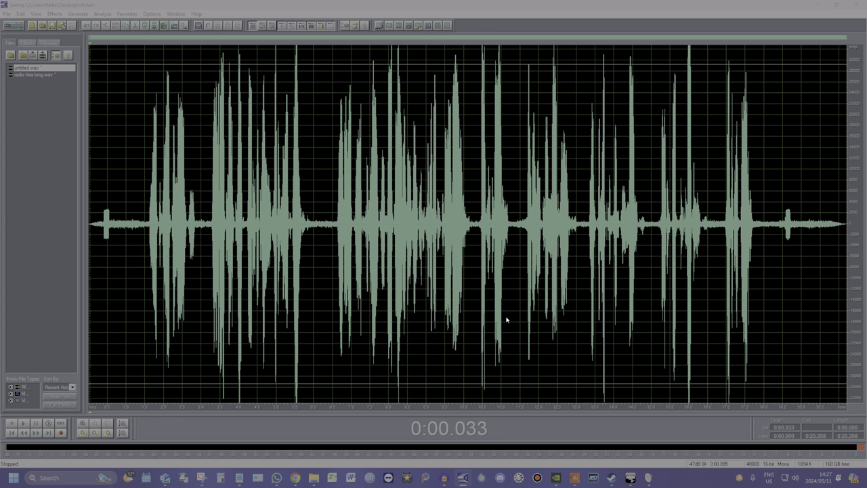
{"action": "left_click", "coordinate": [504, 321]}
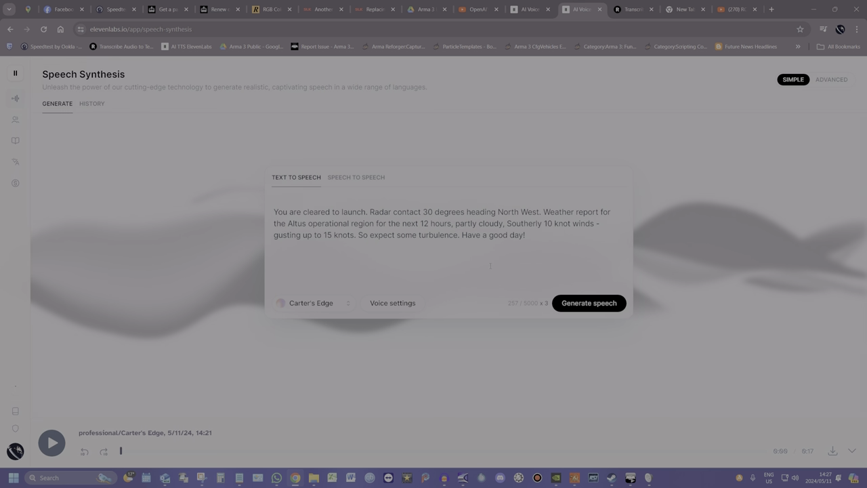
Step: Review the ATC fast talker voice's settings in ElevenLabs, trying the Speaker boost option without keeping a change
{"action": "left_click", "coordinate": [15, 119]}
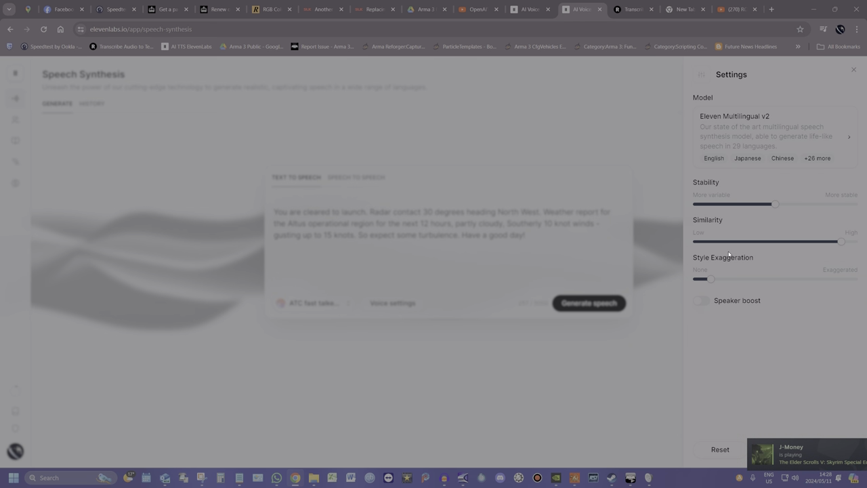
{"action": "left_click", "coordinate": [702, 302]}
{"action": "left_click", "coordinate": [701, 304]}
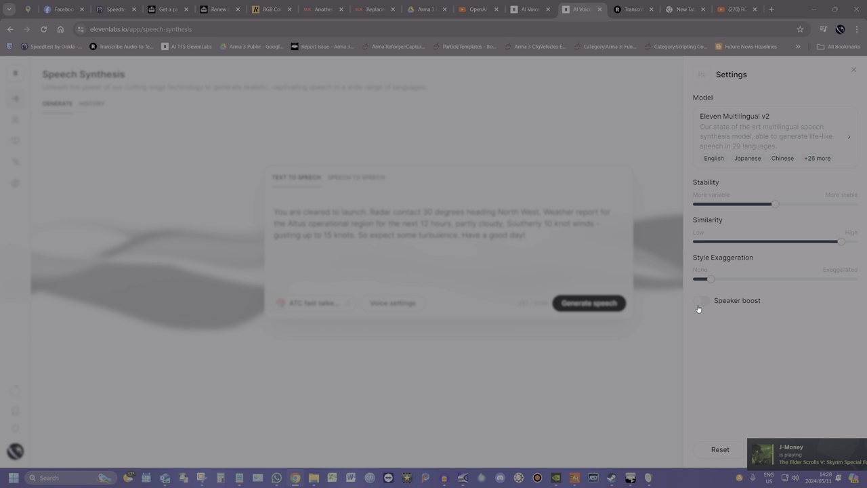
{"action": "left_click", "coordinate": [309, 165]}
Step: Open the community Voice Library and limit it to Narrative & Story voices
{"action": "left_click", "coordinate": [47, 124]}
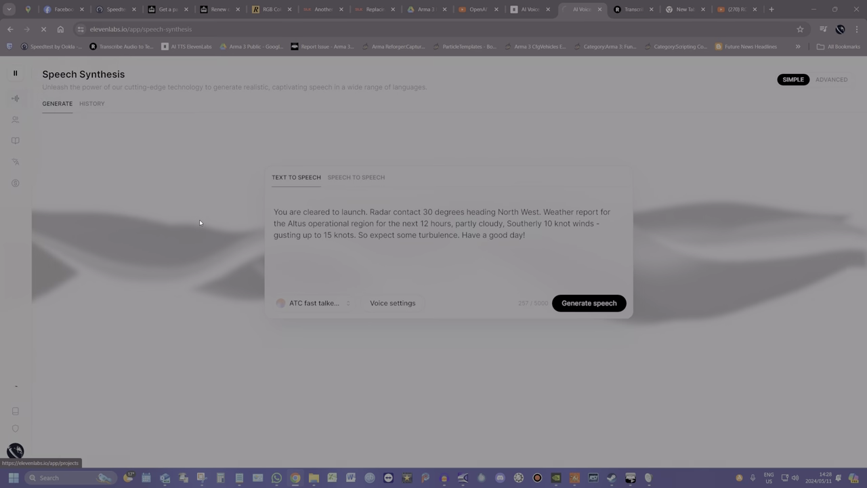
{"action": "left_click", "coordinate": [489, 78]}
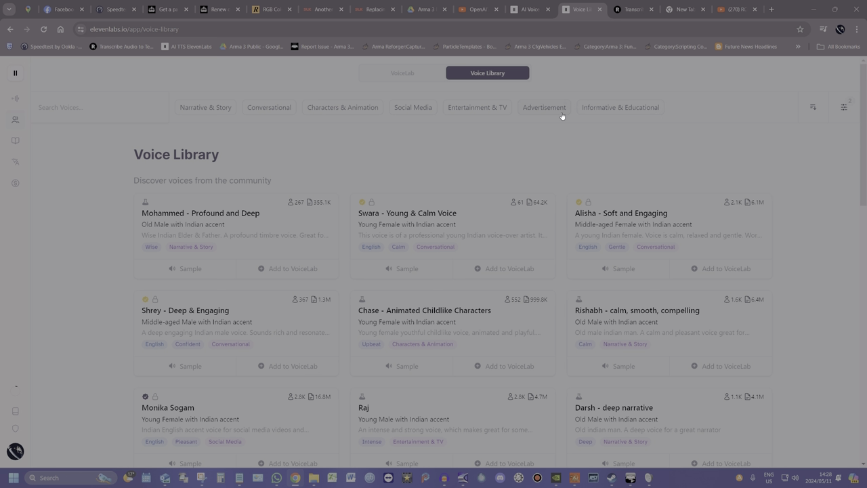
{"action": "left_click", "coordinate": [205, 107]}
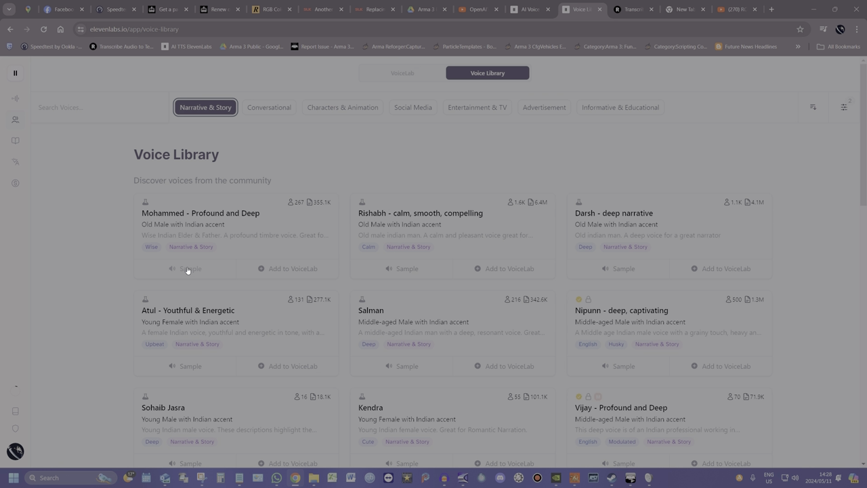
Step: Show the advanced voice filters, look through the category, gender and age options, and set the language to Arabic
{"action": "left_click", "coordinate": [847, 109]}
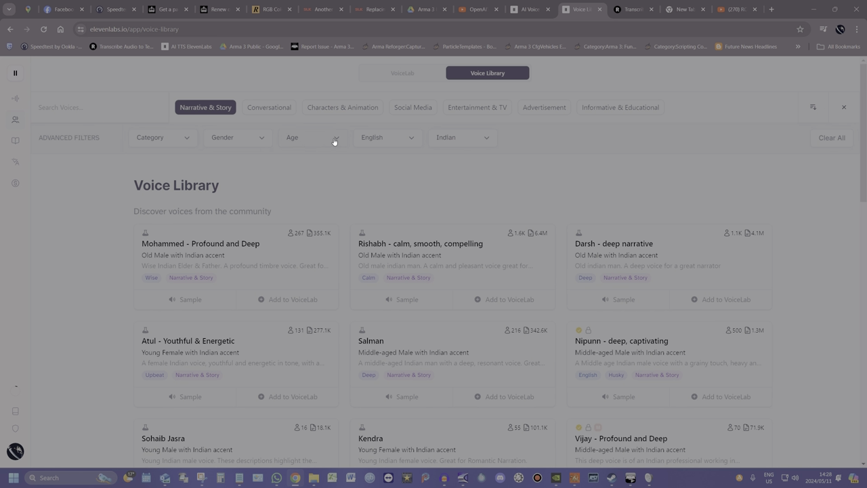
{"action": "left_click", "coordinate": [162, 140]}
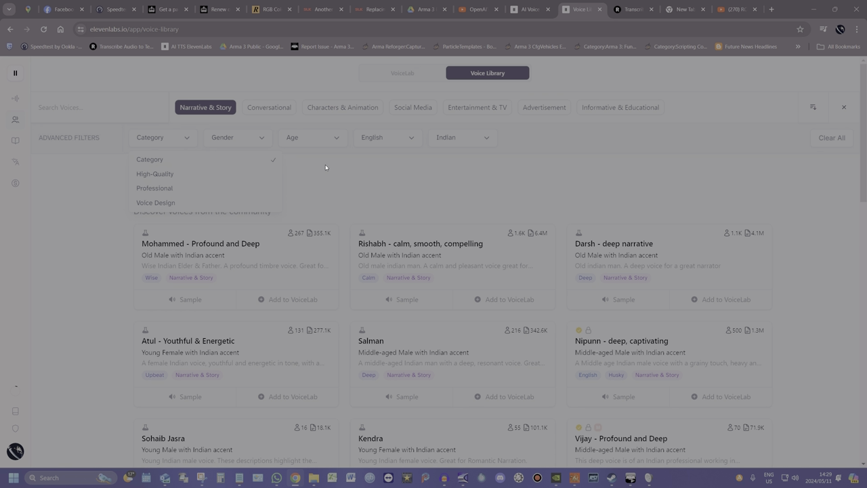
{"action": "left_click", "coordinate": [278, 139]}
{"action": "left_click", "coordinate": [336, 140]}
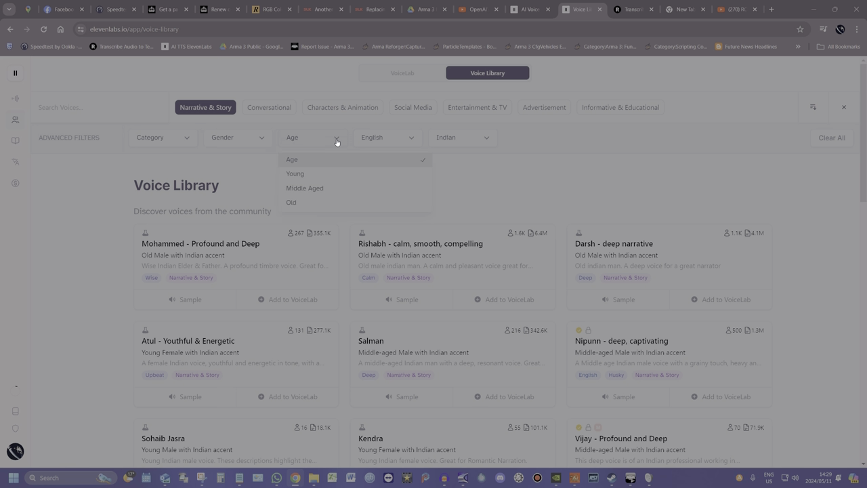
{"action": "left_click", "coordinate": [335, 140]}
{"action": "left_click", "coordinate": [403, 139]}
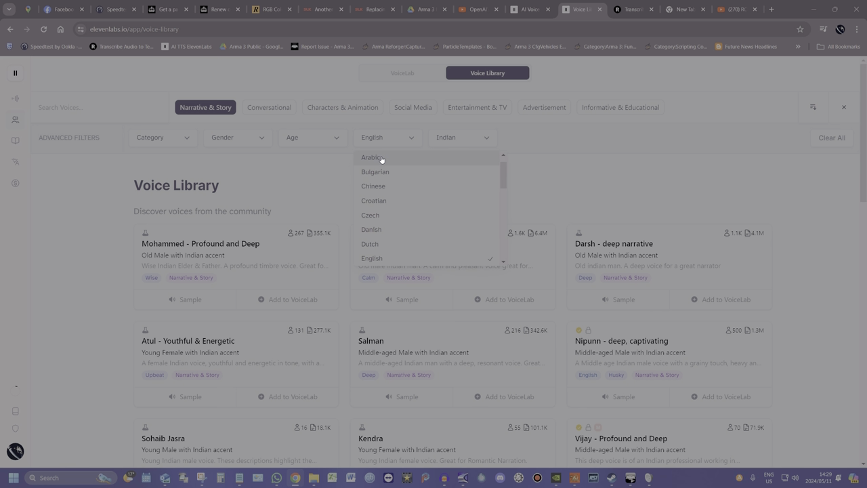
{"action": "left_click", "coordinate": [381, 159]}
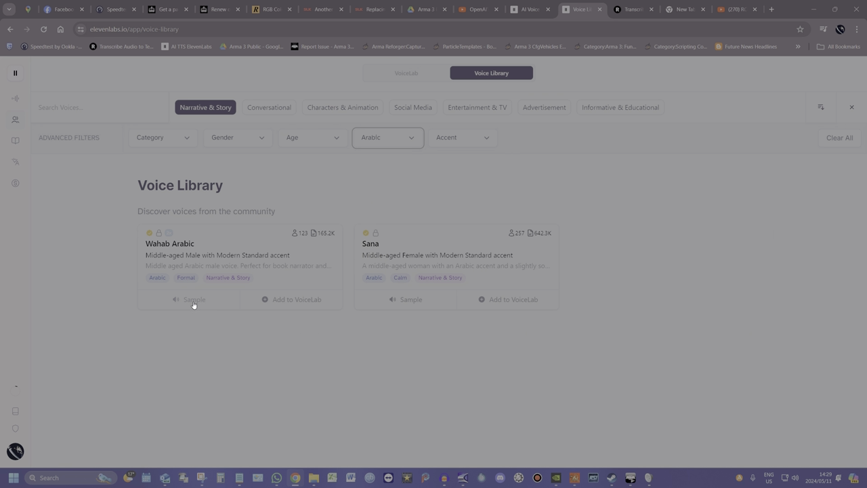
Step: Play the samples of the Wahab Arabic and Sana voices
{"action": "left_click", "coordinate": [192, 302]}
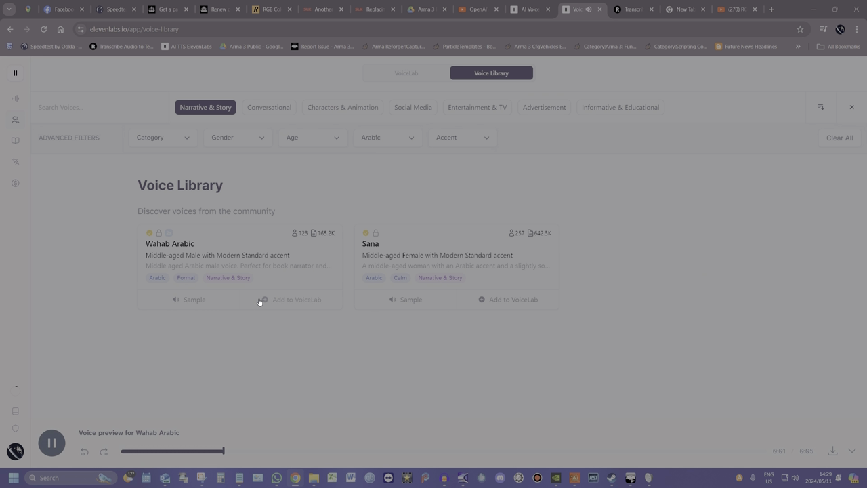
{"action": "left_click", "coordinate": [401, 300]}
Step: Filter the library to English voices with an Indian accent, limited to middle-aged males
{"action": "left_click", "coordinate": [413, 140]}
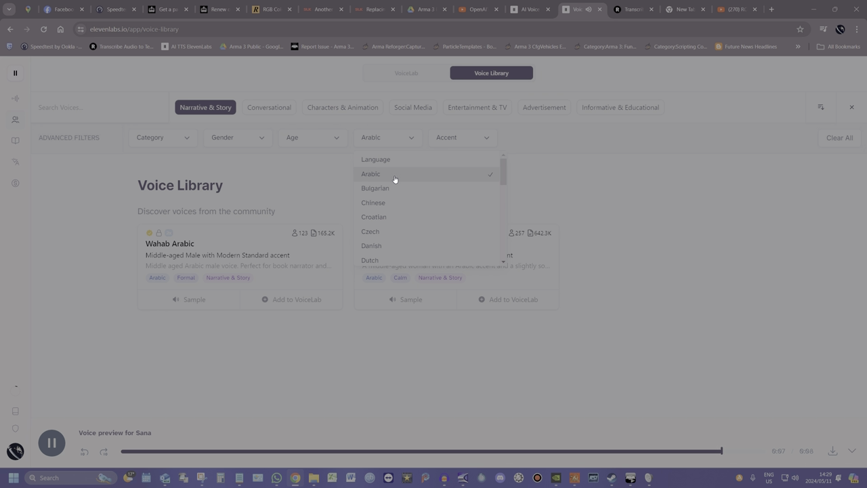
{"action": "left_click", "coordinate": [387, 138]}
{"action": "left_click", "coordinate": [394, 143]}
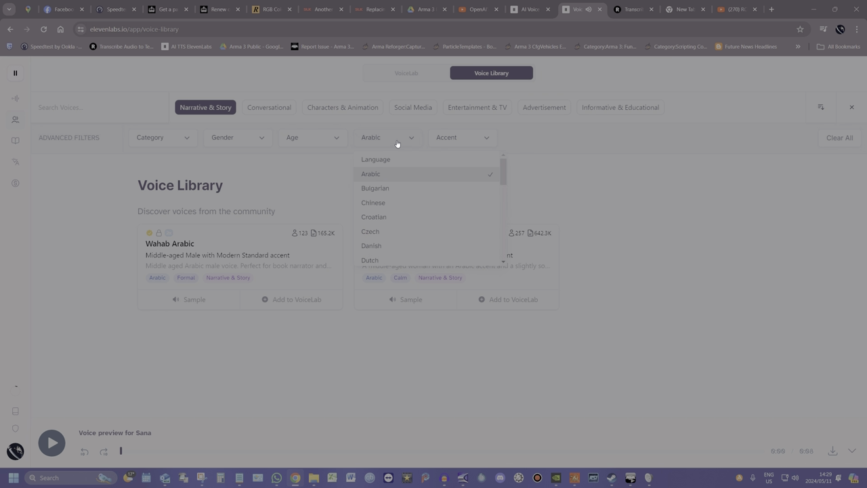
{"action": "scroll", "coordinate": [399, 241], "scroll_direction": "down", "scroll_amount": 1}
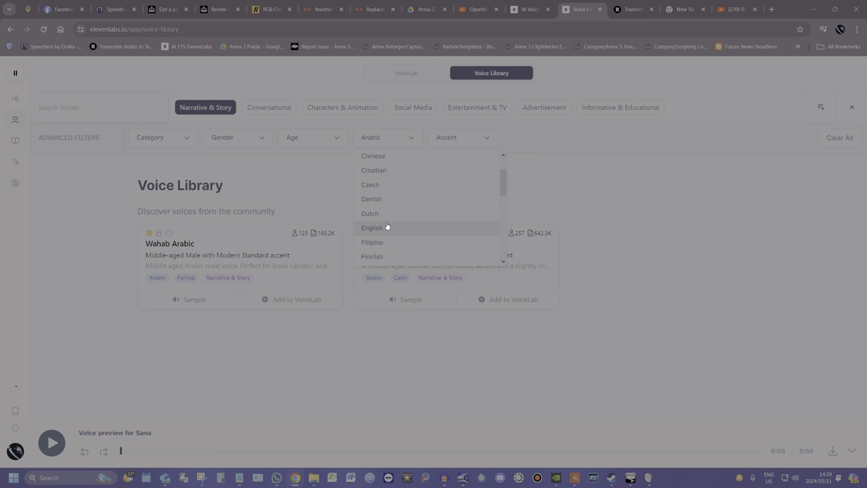
{"action": "left_click", "coordinate": [387, 227]}
{"action": "left_click", "coordinate": [477, 142]}
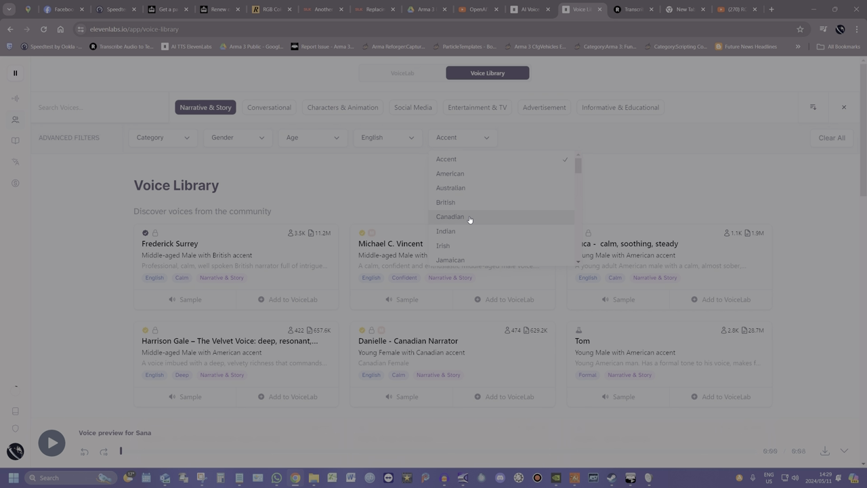
{"action": "left_click", "coordinate": [462, 237]}
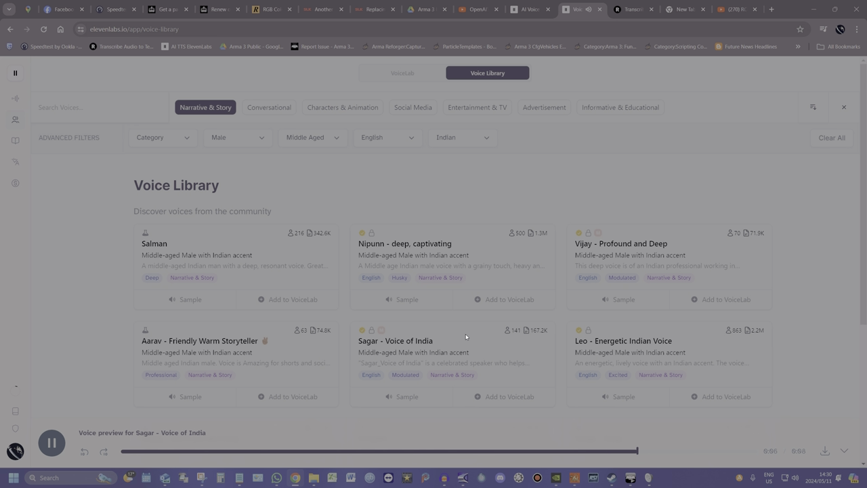
Step: Play the samples of the Leo, Vijay, Nipunn and Salman Indian-accent voices
{"action": "left_click", "coordinate": [626, 400]}
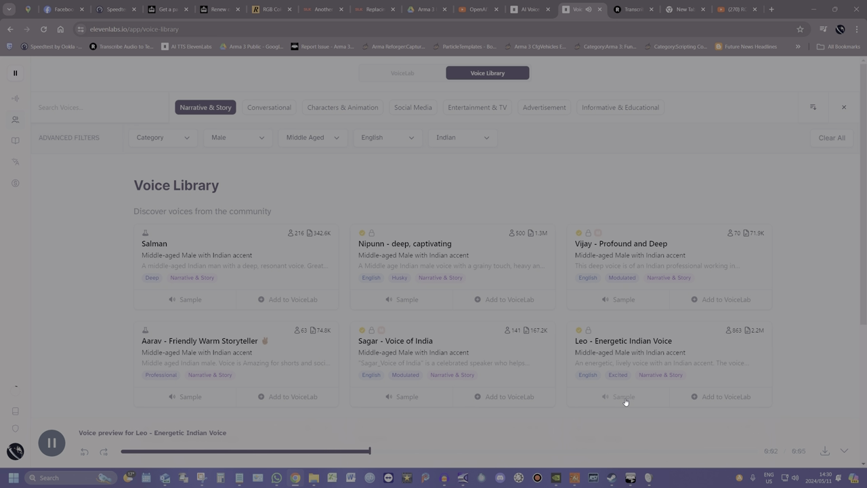
{"action": "left_click", "coordinate": [622, 302]}
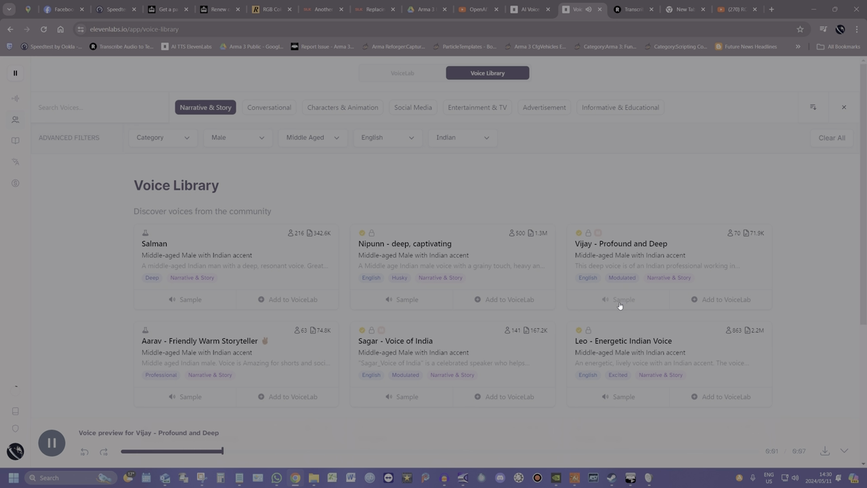
{"action": "left_click", "coordinate": [409, 306]}
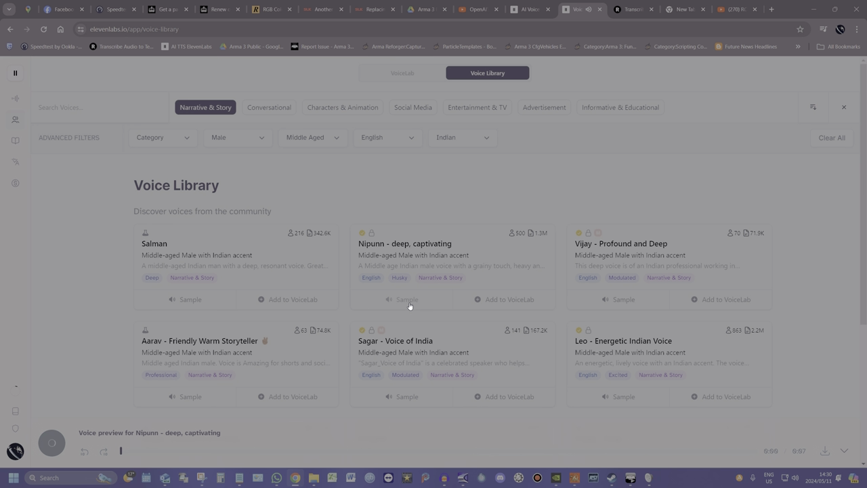
{"action": "left_click", "coordinate": [190, 300]}
Step: Choose a different accent in the voice filters
{"action": "left_click", "coordinate": [460, 137]}
{"action": "left_click", "coordinate": [465, 188]}
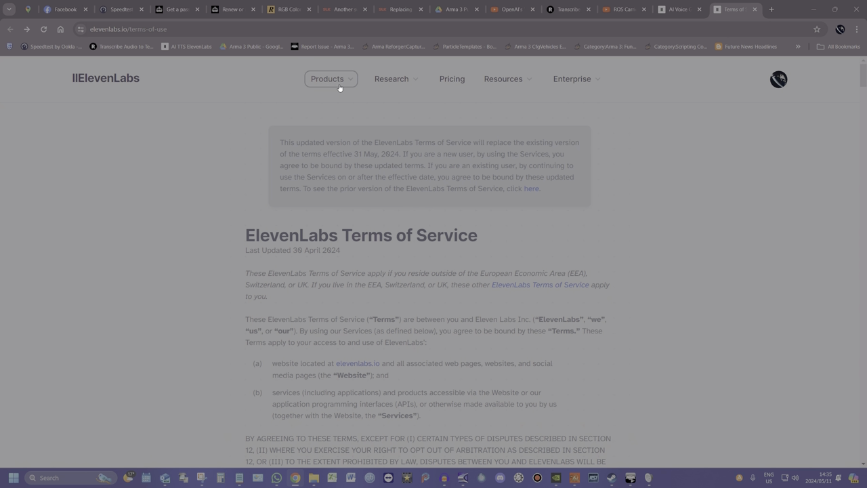
Step: Open the ElevenLabs Projects product page from the Terms of Service page
{"action": "left_click", "coordinate": [342, 82]}
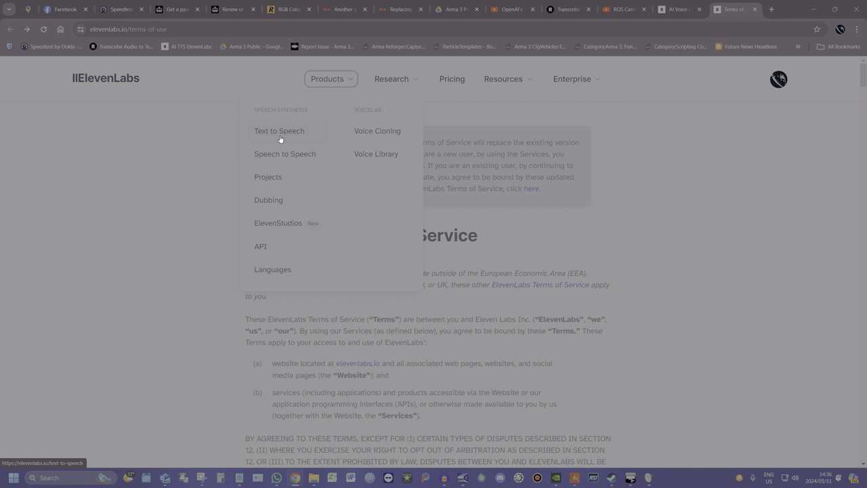
{"action": "left_click", "coordinate": [283, 177]}
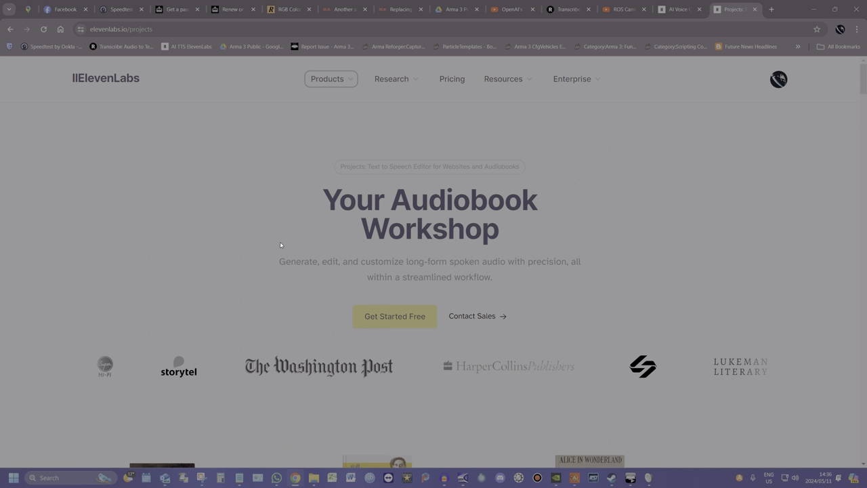